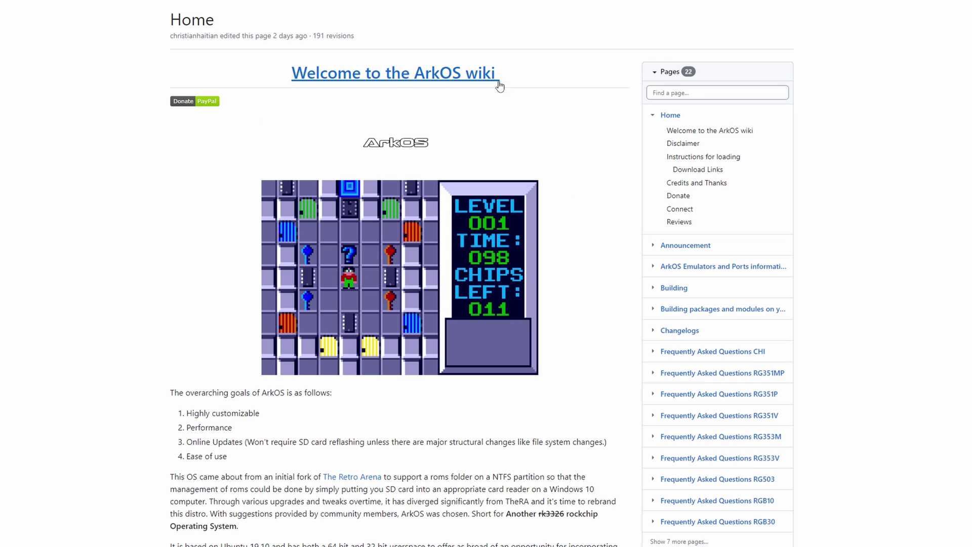
pyautogui.moveTo(521, 81); pyautogui.dragTo(411, 76)
pyautogui.moveTo(342, 148); pyautogui.dragTo(467, 140)
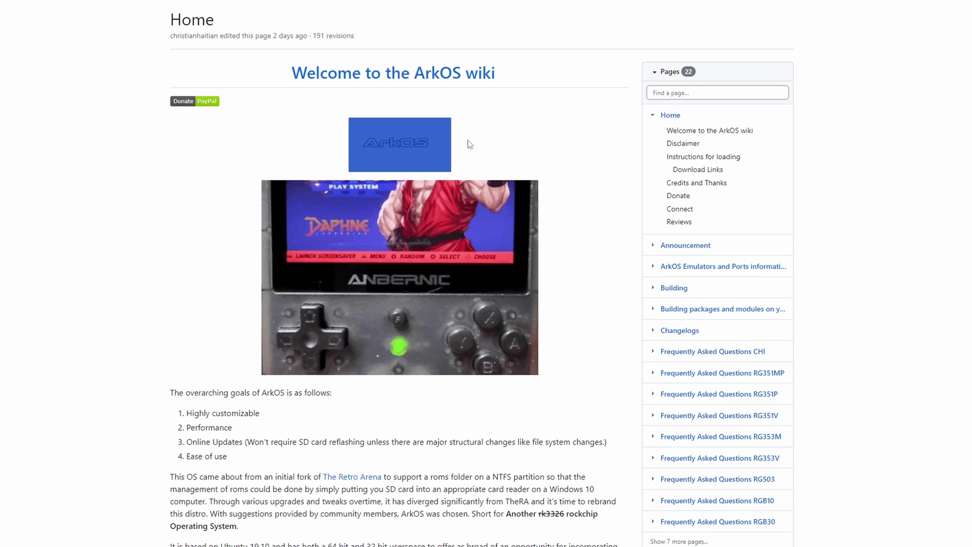
pyautogui.click(472, 140)
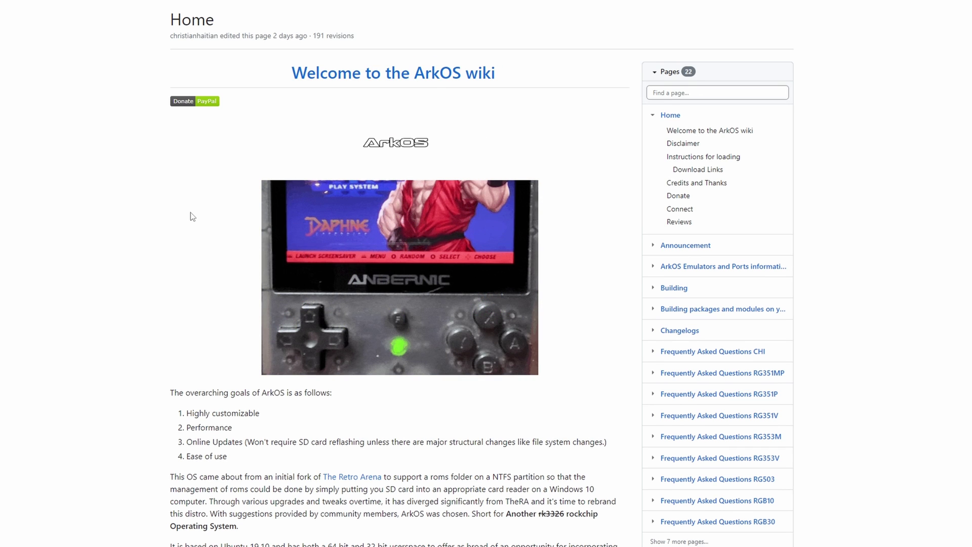
pyautogui.scroll(-3, 189, 212)
pyautogui.moveTo(235, 305); pyautogui.dragTo(159, 263)
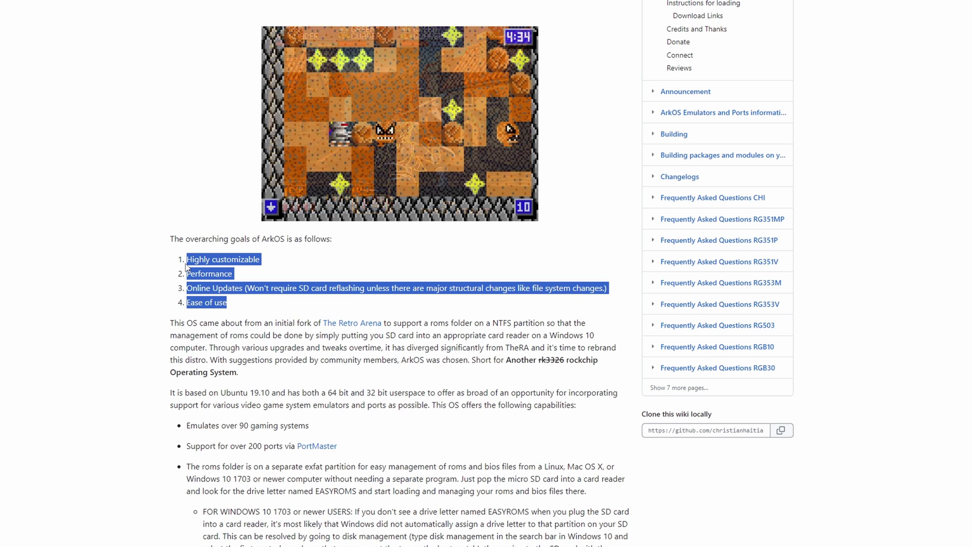
pyautogui.click(192, 277)
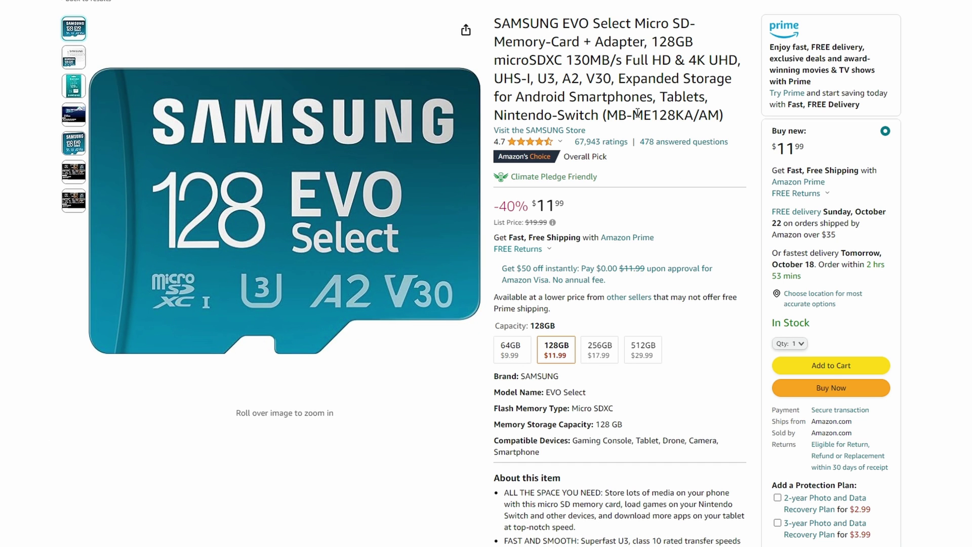
# Highlight the Samsung EVO Select microSD card's product name and specifications on Amazon
pyautogui.moveTo(492, 27); pyautogui.dragTo(630, 41)
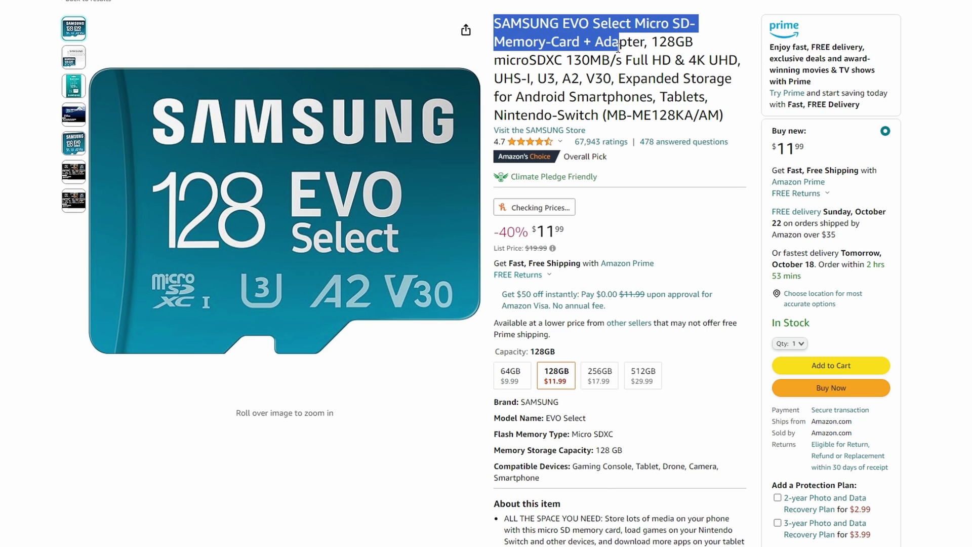
pyautogui.click(617, 60)
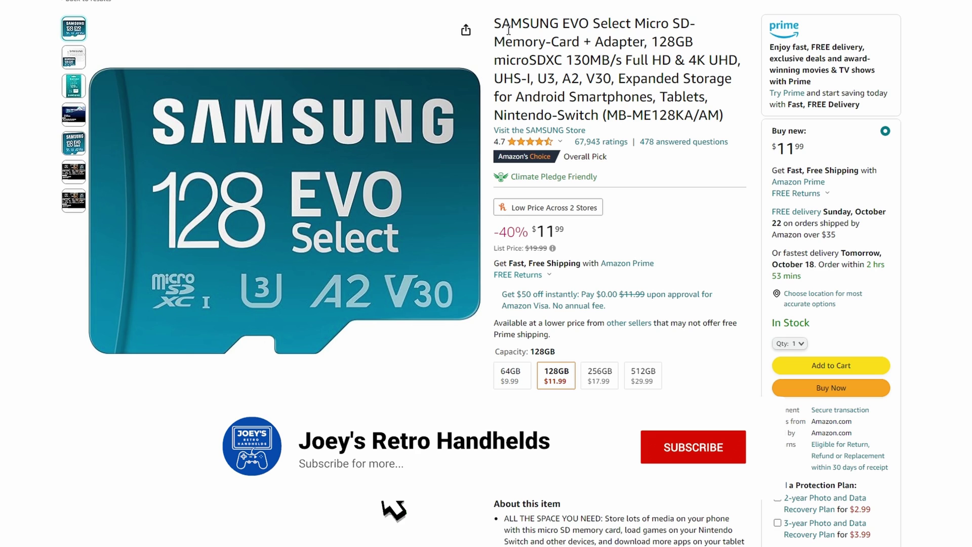
pyautogui.moveTo(495, 24); pyautogui.dragTo(590, 80)
pyautogui.click(590, 80)
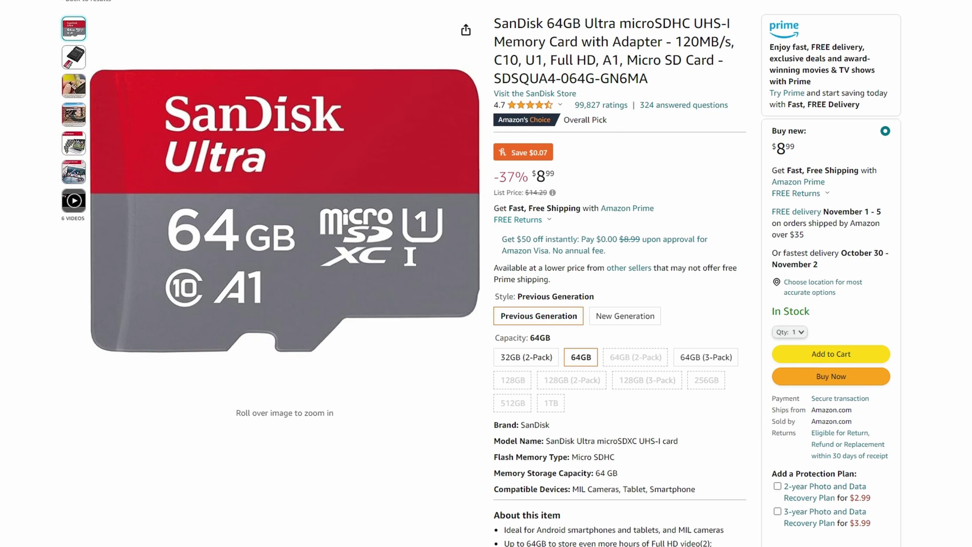
# Highlight the SanDisk Ultra card's and UGREEN card reader's product names
pyautogui.moveTo(494, 24); pyautogui.dragTo(717, 19)
pyautogui.click(661, 28)
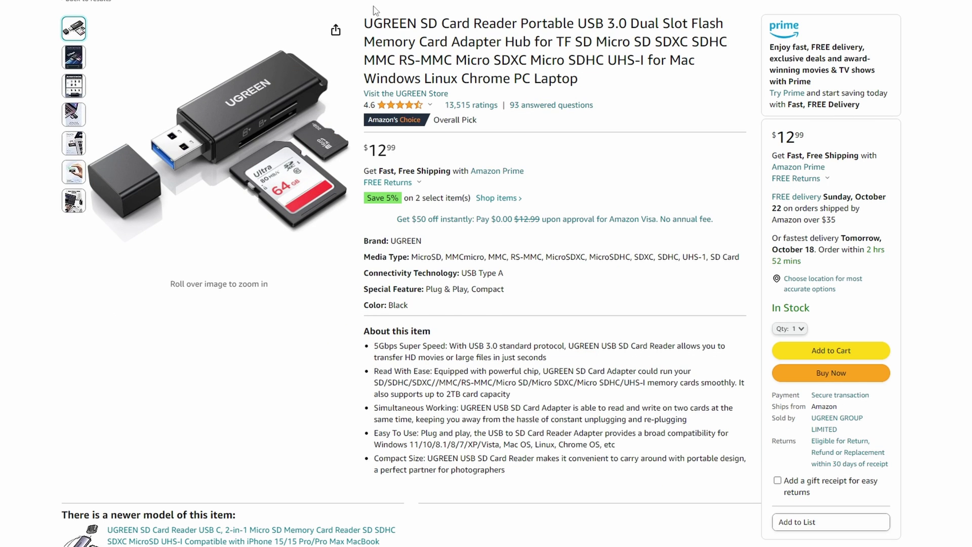
pyautogui.moveTo(364, 23); pyautogui.dragTo(593, 41)
pyautogui.click(598, 56)
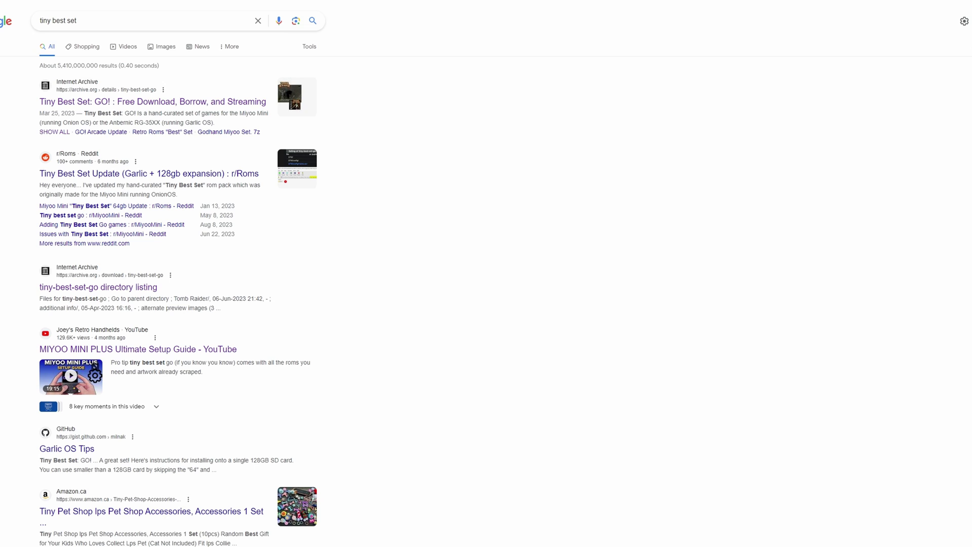
# Open the Tiny Best Set: GO! item from the 'tiny best set' results
pyautogui.tripleClick(123, 21)
pyautogui.moveTo(38, 103); pyautogui.dragTo(269, 109)
pyautogui.click(269, 111)
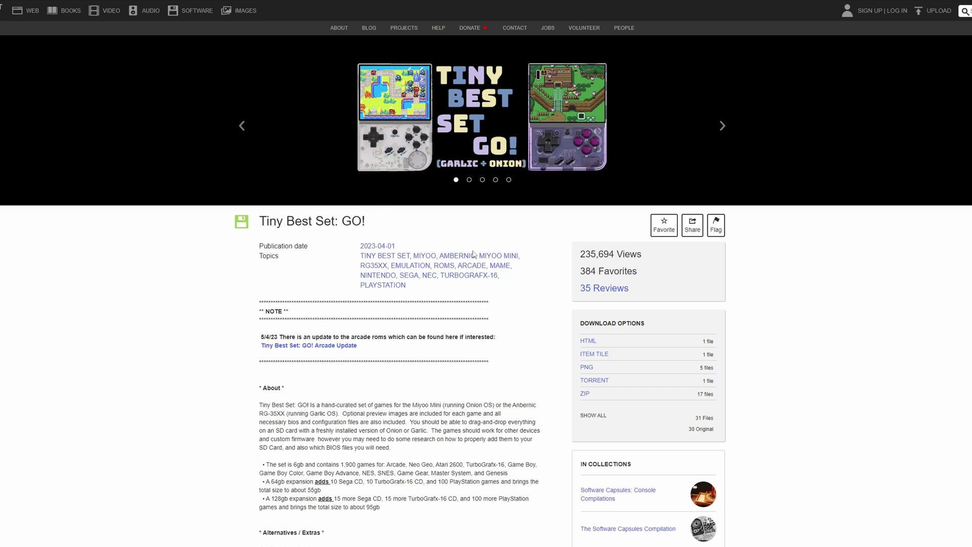
# Read the games + bios and 128gb card notes, then show all item files
pyautogui.scroll(-7, 485, 221)
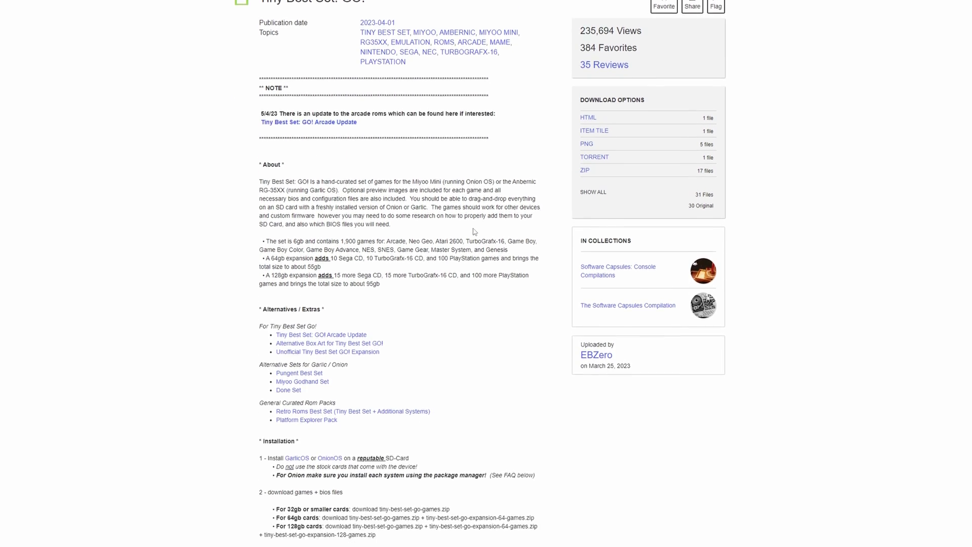
pyautogui.scroll(-3, 461, 224)
pyautogui.scroll(-1, 439, 214)
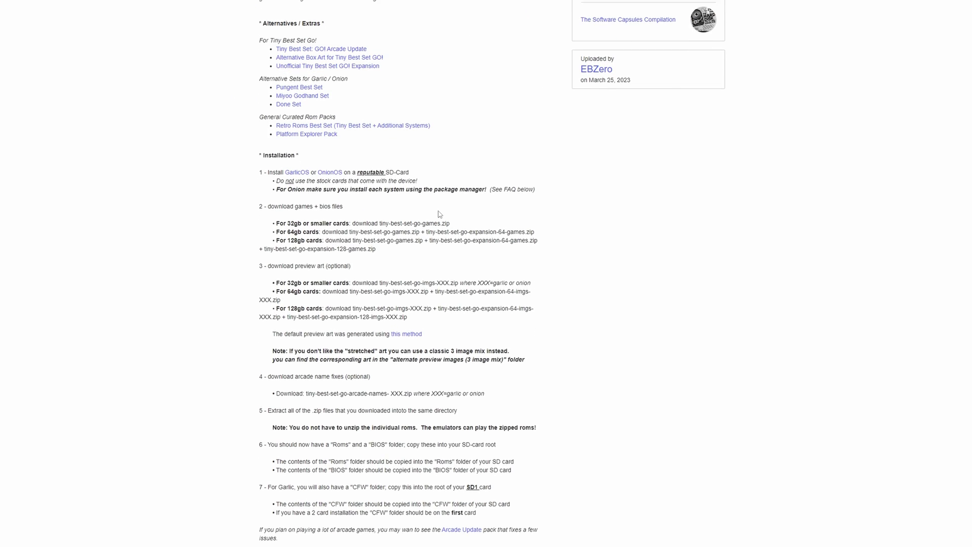
pyautogui.moveTo(256, 206); pyautogui.dragTo(363, 211)
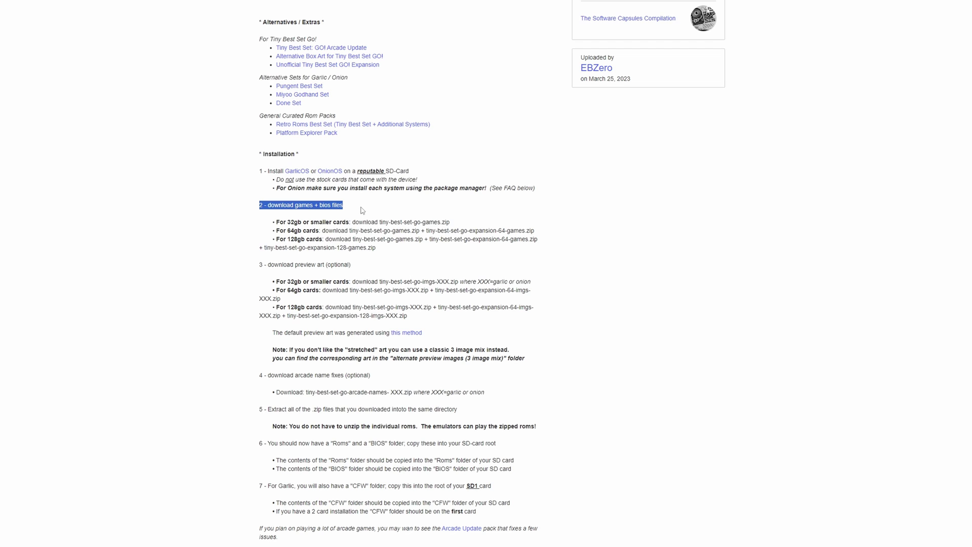
pyautogui.moveTo(274, 241); pyautogui.dragTo(381, 253)
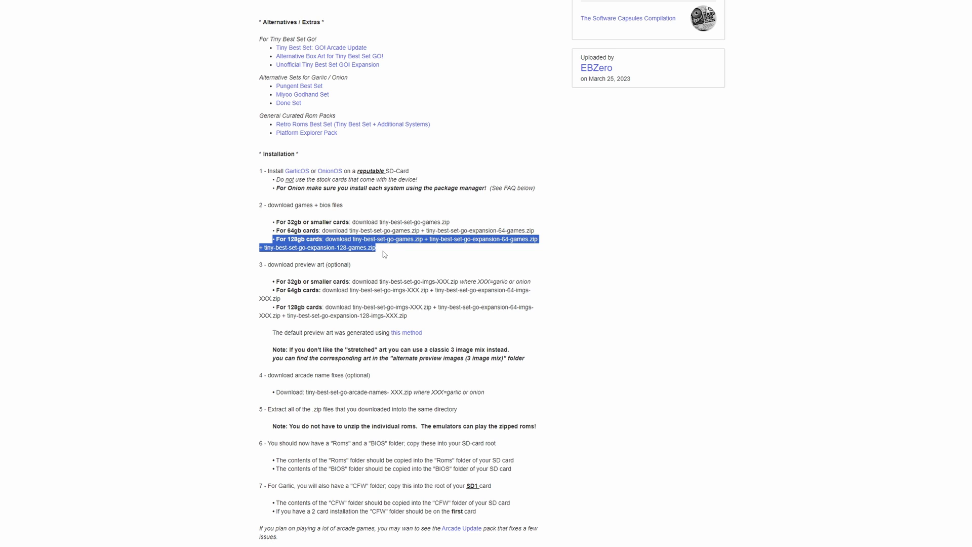
pyautogui.scroll(6, 385, 254)
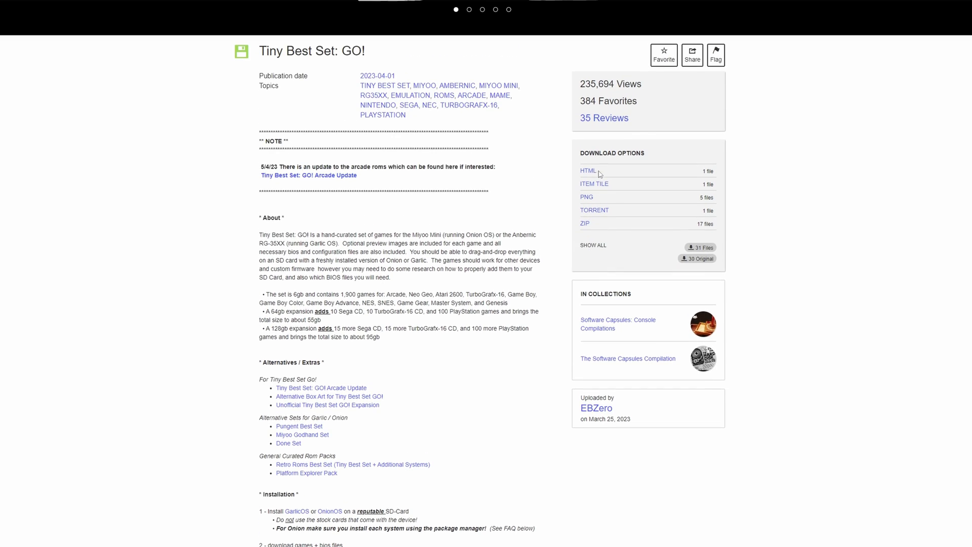
pyautogui.click(593, 246)
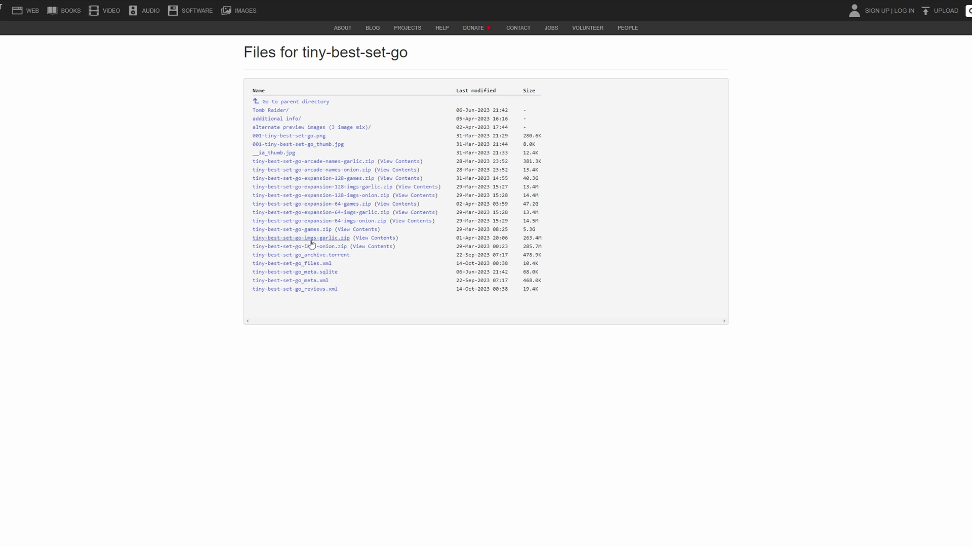
# View a tiny-best-set-go preview image, then return to the item's details page
pyautogui.click(318, 137)
pyautogui.hotkey('alt', 'Left')
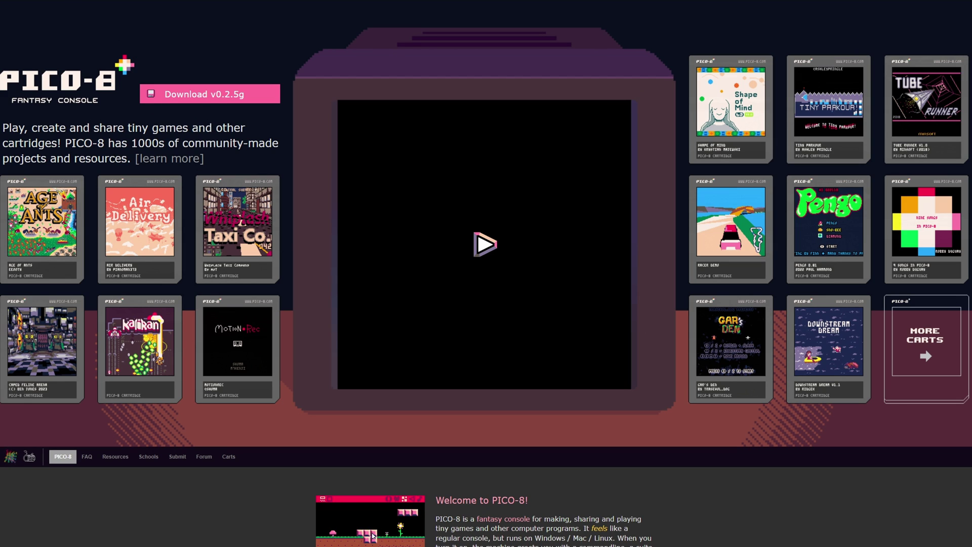
# Review the PICO-8 v0.2.5g download and Get PICO-8 purchase options, starting the checkout email field
pyautogui.click(200, 100)
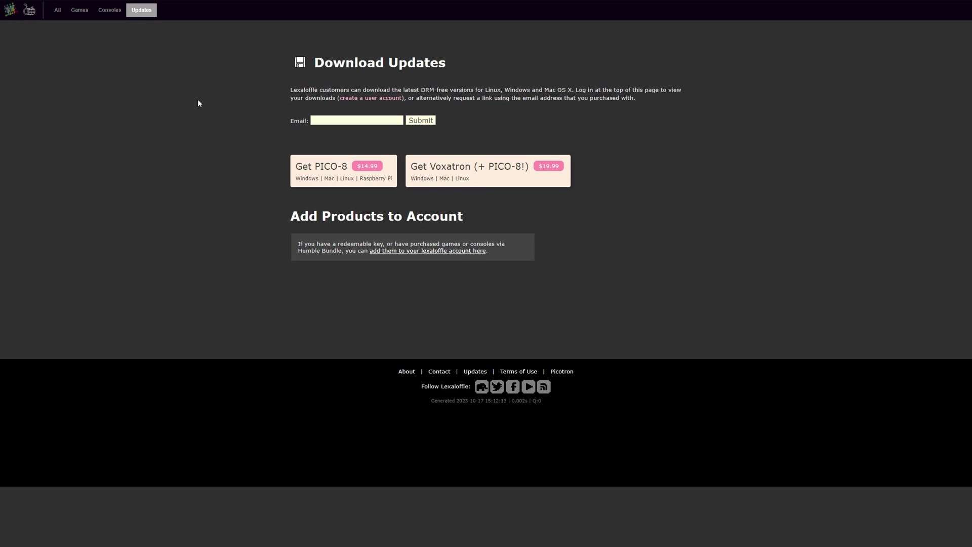
pyautogui.click(331, 171)
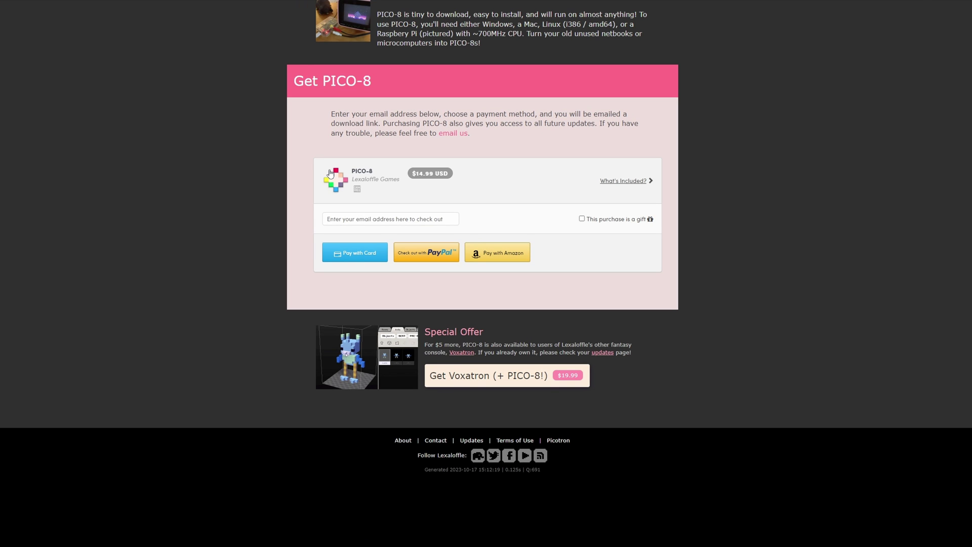
pyautogui.click(417, 220)
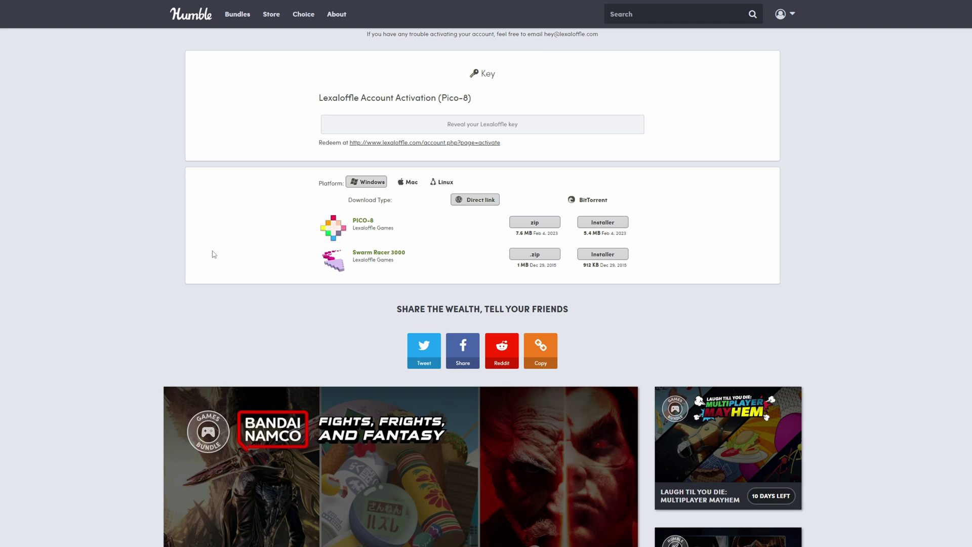
# Download the Linux raspi build of PICO-8 and open the extracted pico-8 folder
pyautogui.click(442, 182)
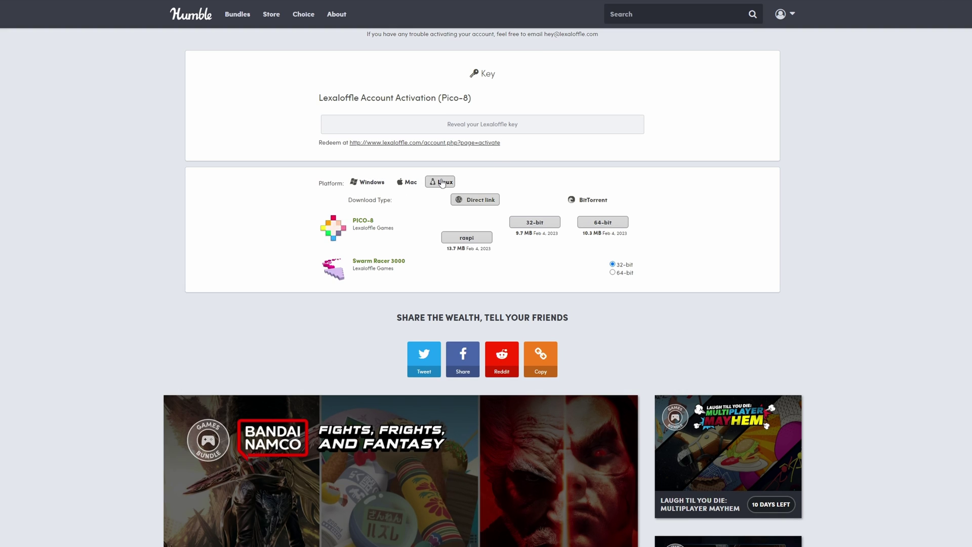
pyautogui.click(368, 182)
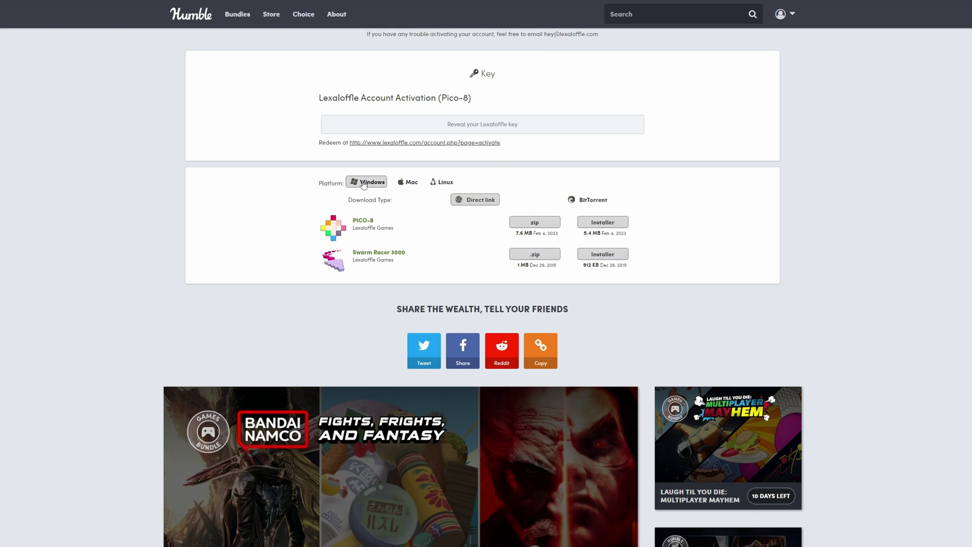
pyautogui.click(443, 180)
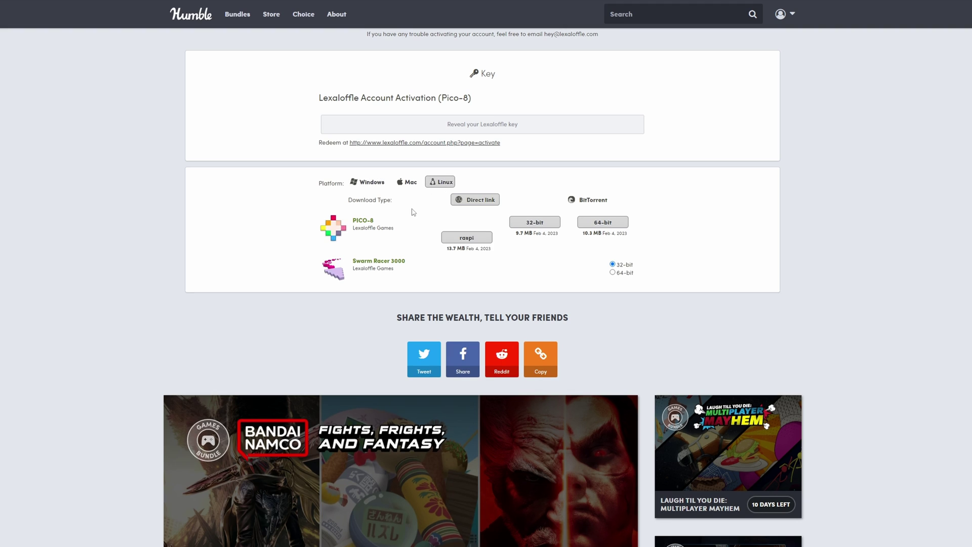
pyautogui.click(465, 240)
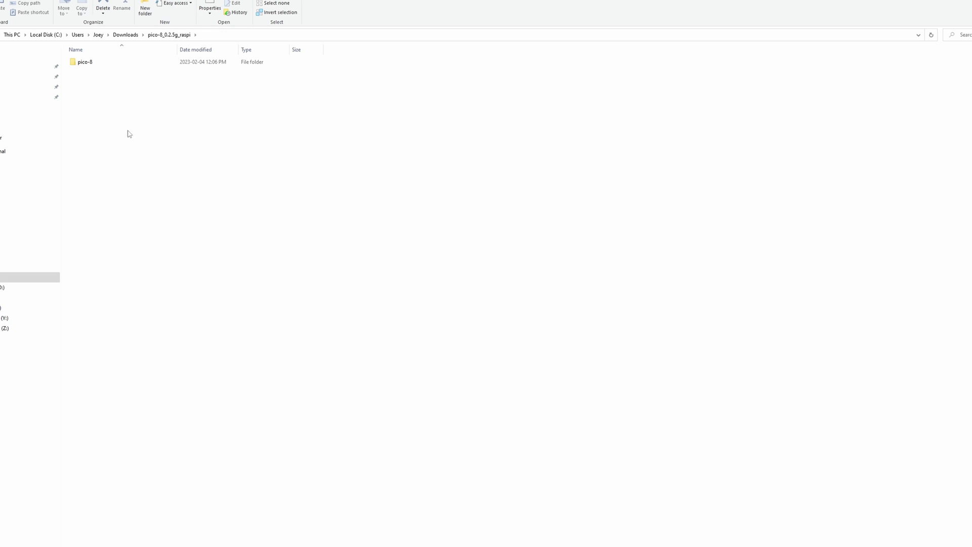
pyautogui.doubleClick(97, 65)
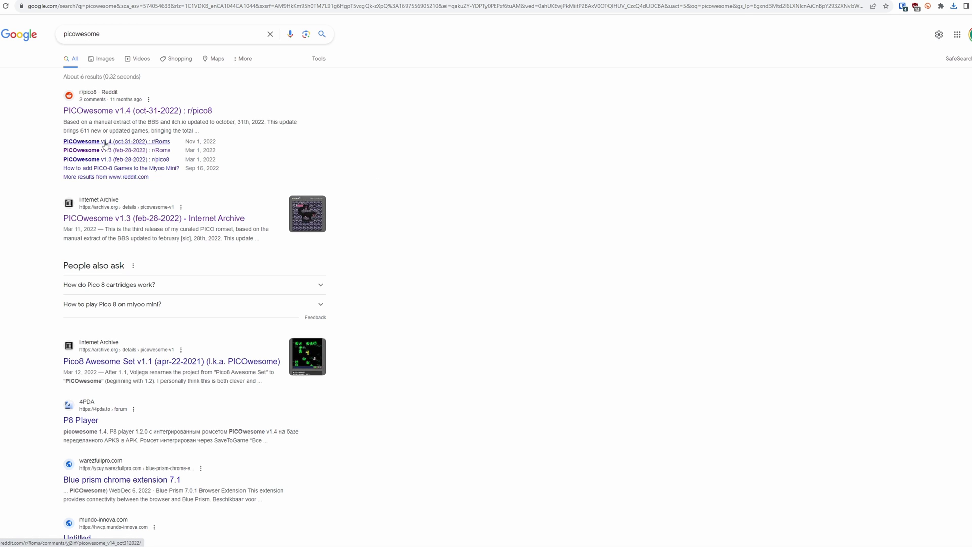
# Open the r/pico8 PICOwesome v1.4 post and highlight its Google Drive download link
pyautogui.click(110, 112)
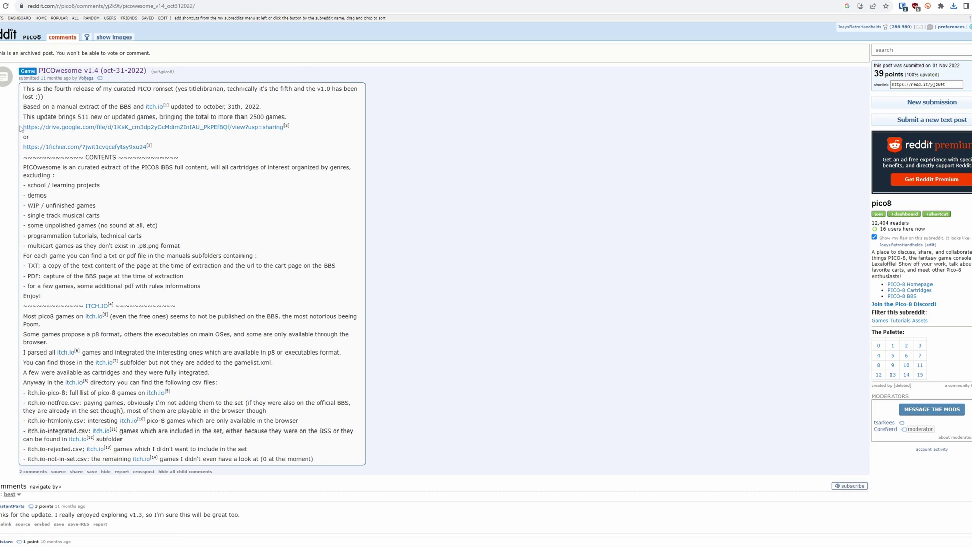
pyautogui.moveTo(21, 126); pyautogui.dragTo(286, 132)
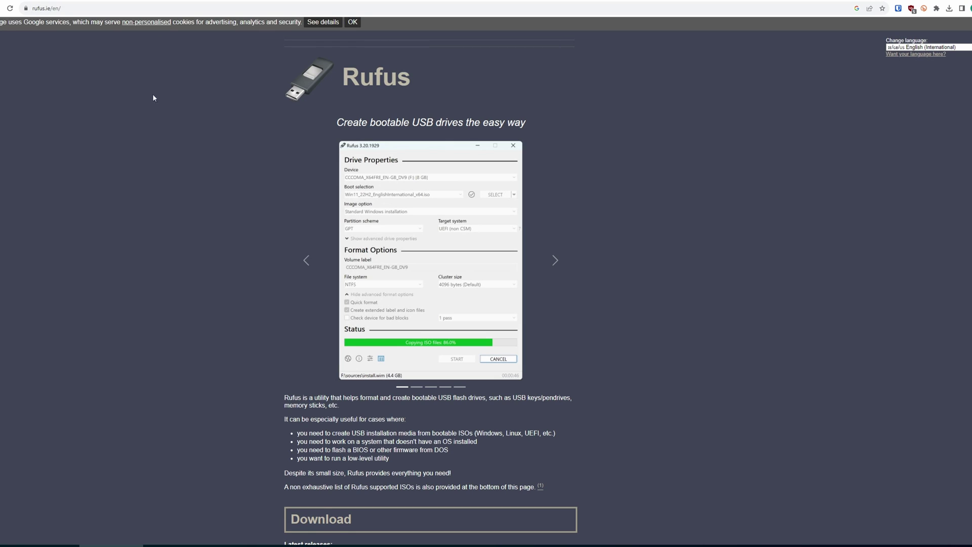
# Scroll rufus.ie to the Latest releases table and mark the portable rufus-4.2p.exe link
pyautogui.click(33, 10)
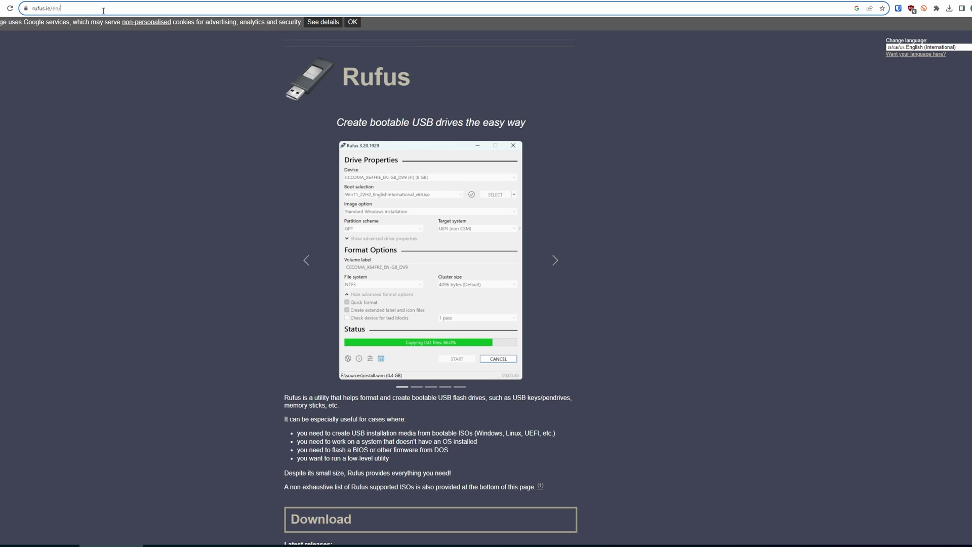
pyautogui.click(115, 108)
pyautogui.scroll(-1, 259, 231)
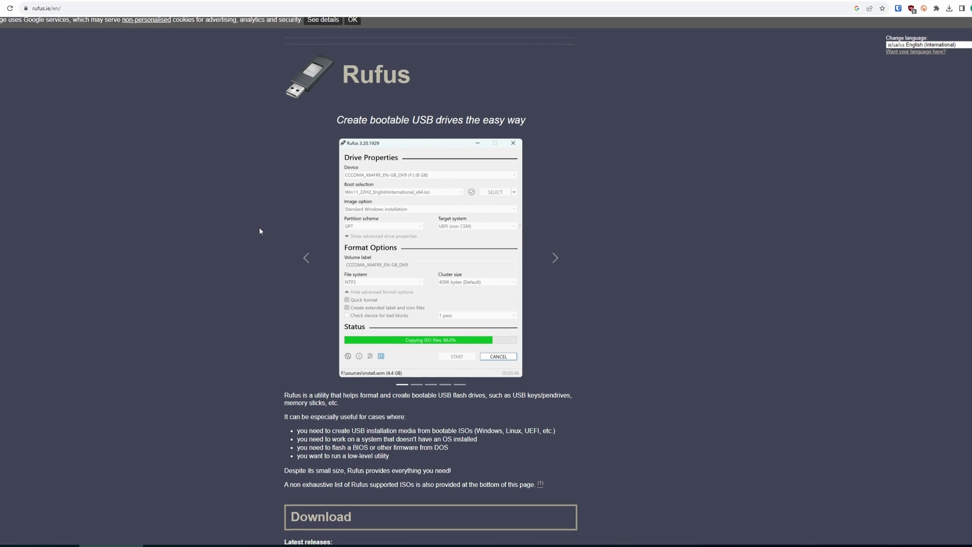
pyautogui.scroll(-3, 260, 231)
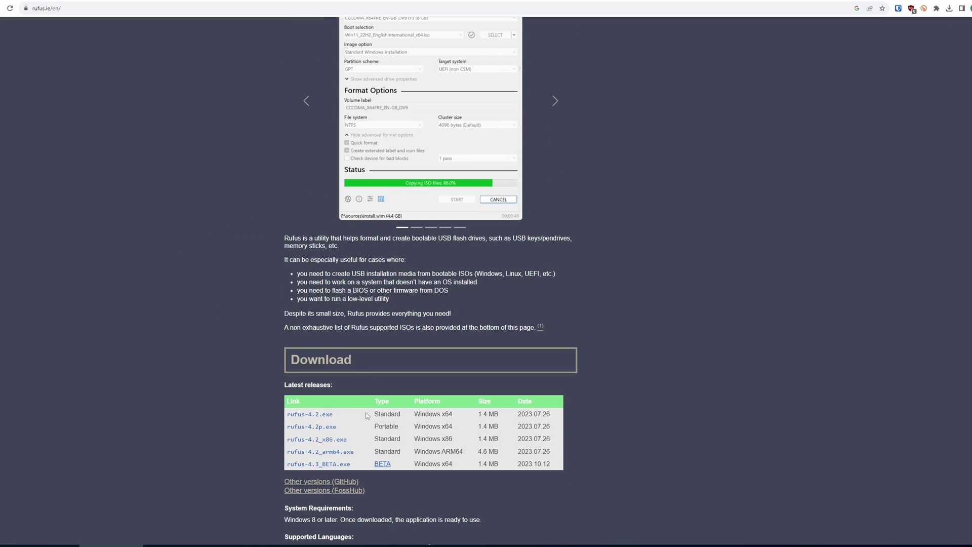
pyautogui.moveTo(350, 426); pyautogui.dragTo(286, 428)
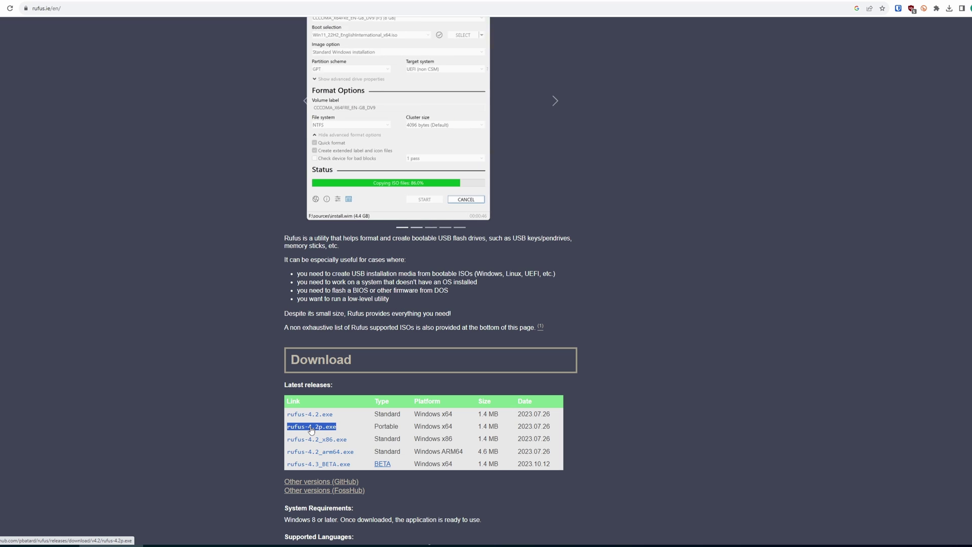
pyautogui.click(130, 374)
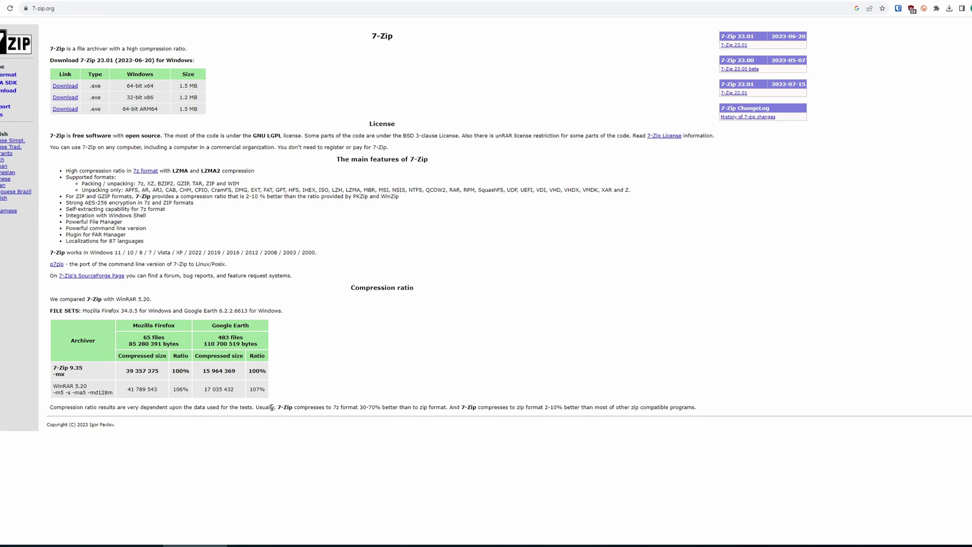
# Download the 64-bit x64 Windows installer of 7-Zip 23.01 from 7-zip.org
pyautogui.click(78, 8)
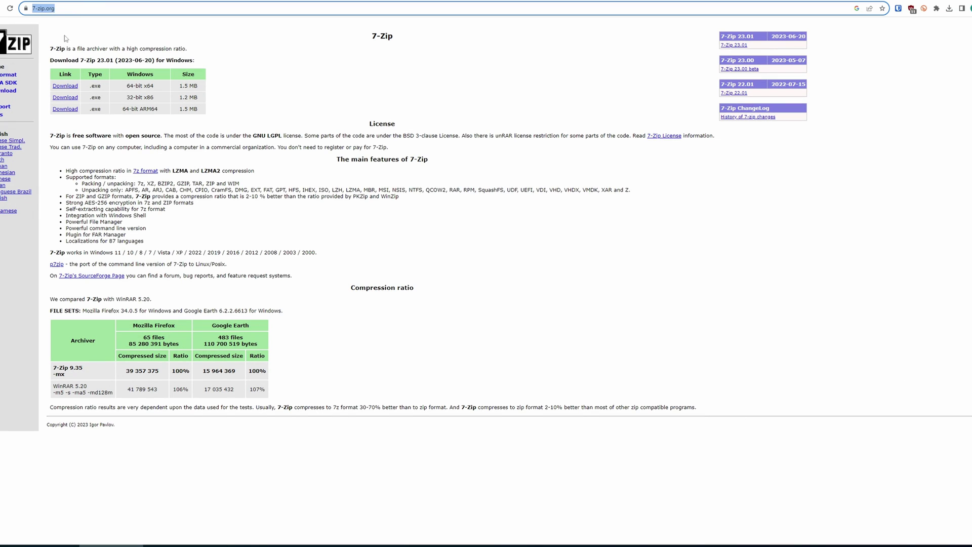
pyautogui.click(51, 51)
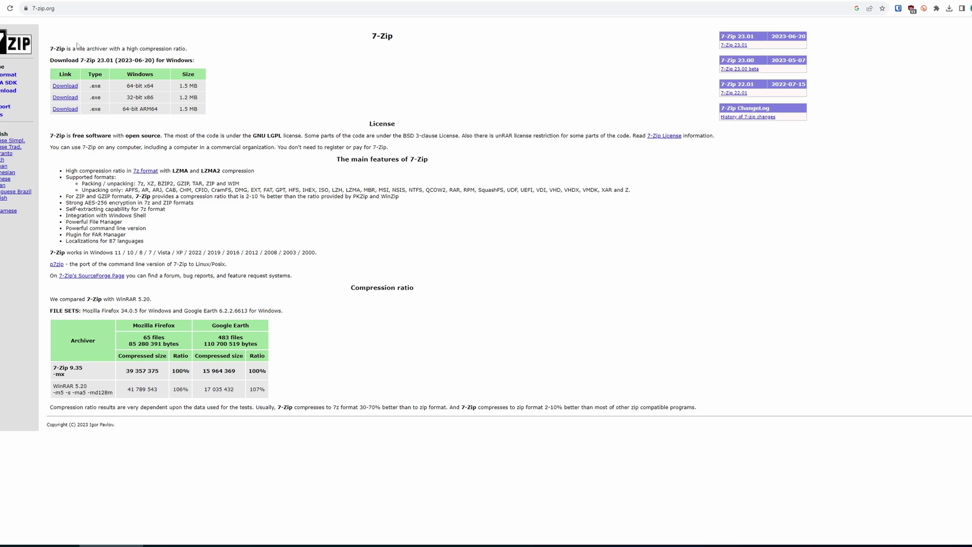
pyautogui.click(60, 87)
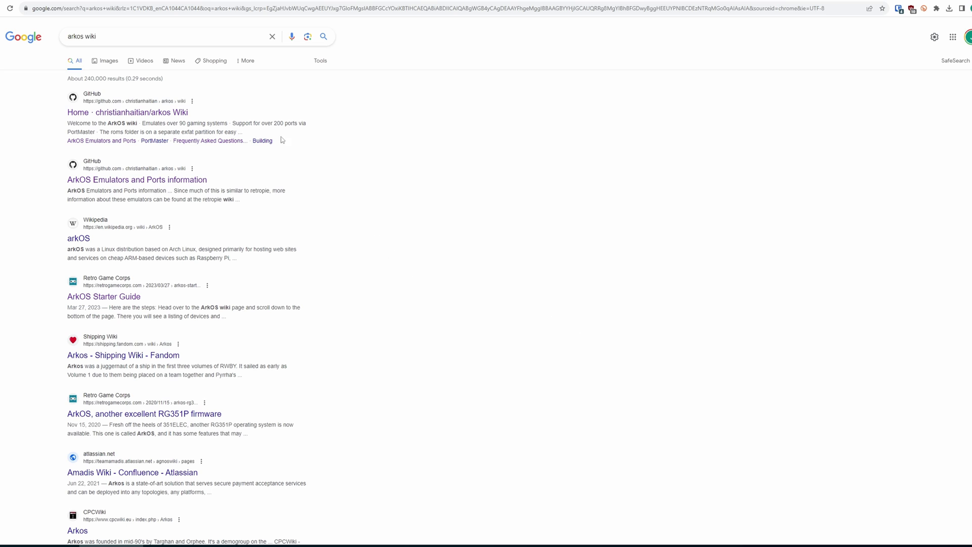
# Open the christianhaitian/arkos wiki and mark the RGB30 line's GDrive link under Download Links
pyautogui.click(166, 115)
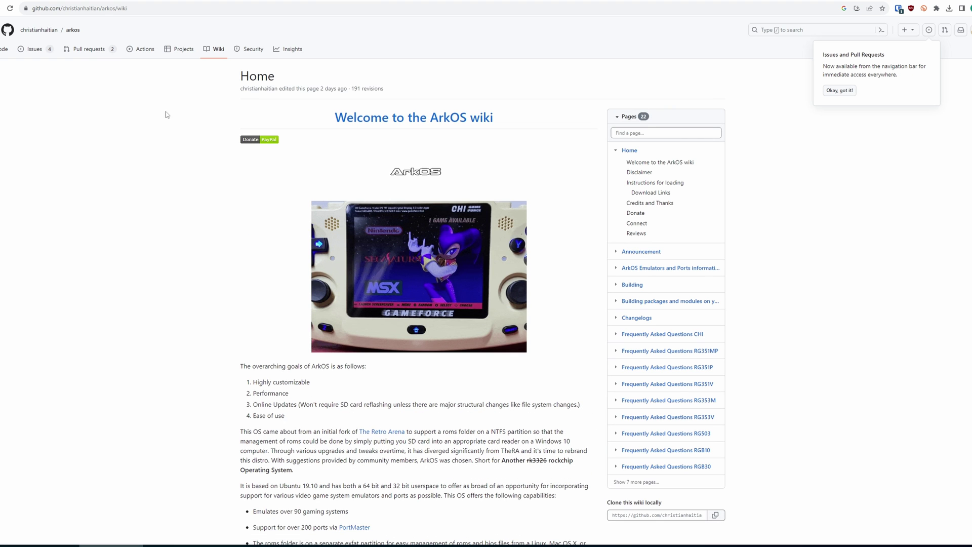
pyautogui.scroll(-20, 202, 197)
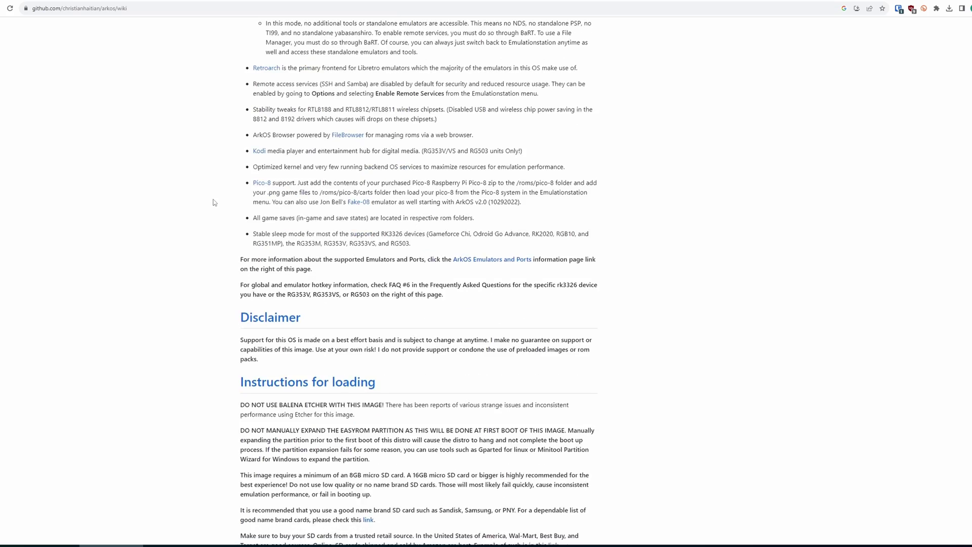
pyautogui.scroll(-20, 217, 203)
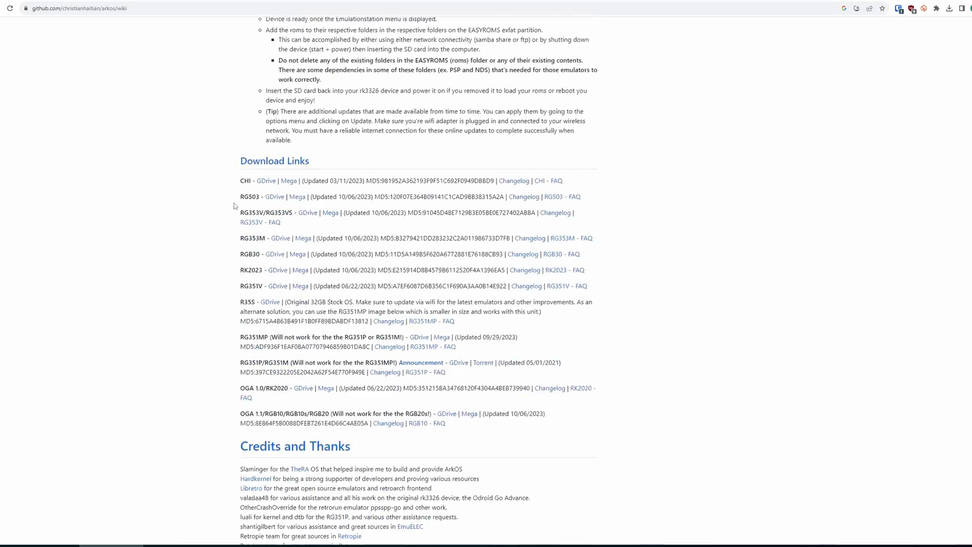
pyautogui.moveTo(239, 253); pyautogui.dragTo(596, 251)
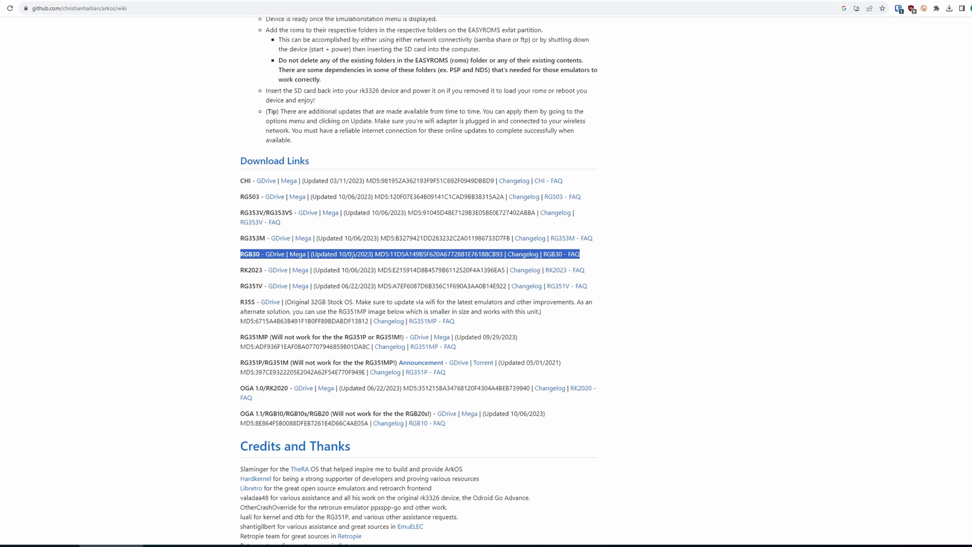
pyautogui.click(280, 261)
pyautogui.moveTo(265, 254); pyautogui.dragTo(287, 254)
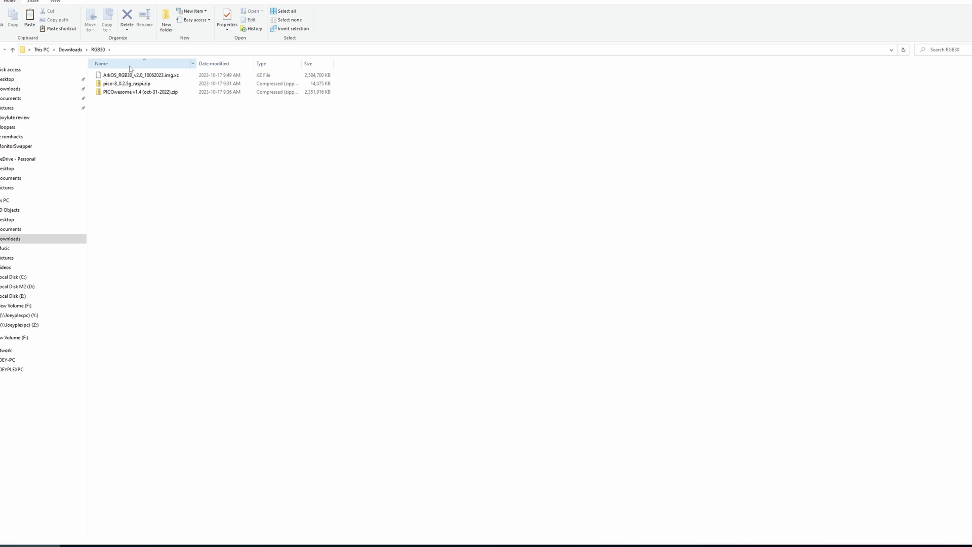
# Extract ArkOS_RGB30_v2.0_10062023.img.xz in place with 7-Zip's Extract Here
pyautogui.rightClick(129, 77)
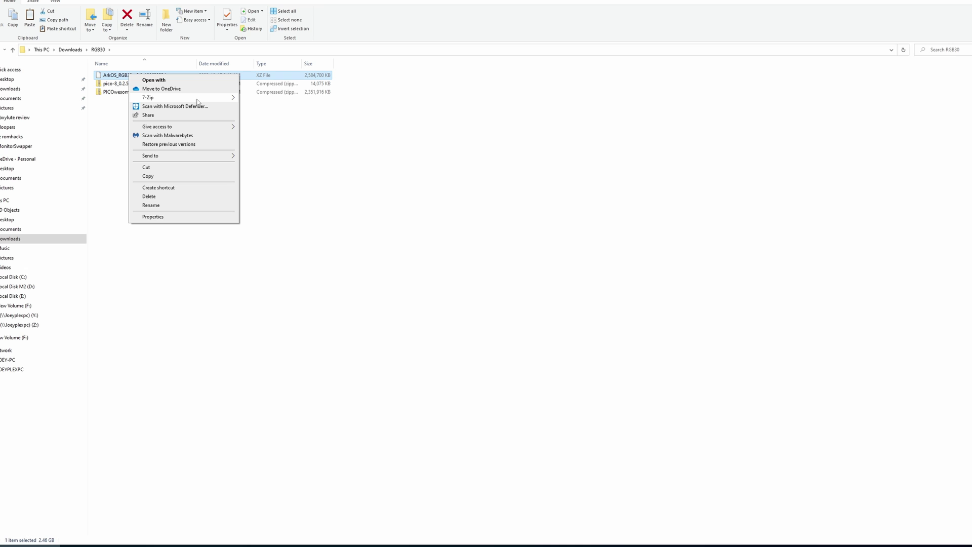
pyautogui.moveTo(198, 101)
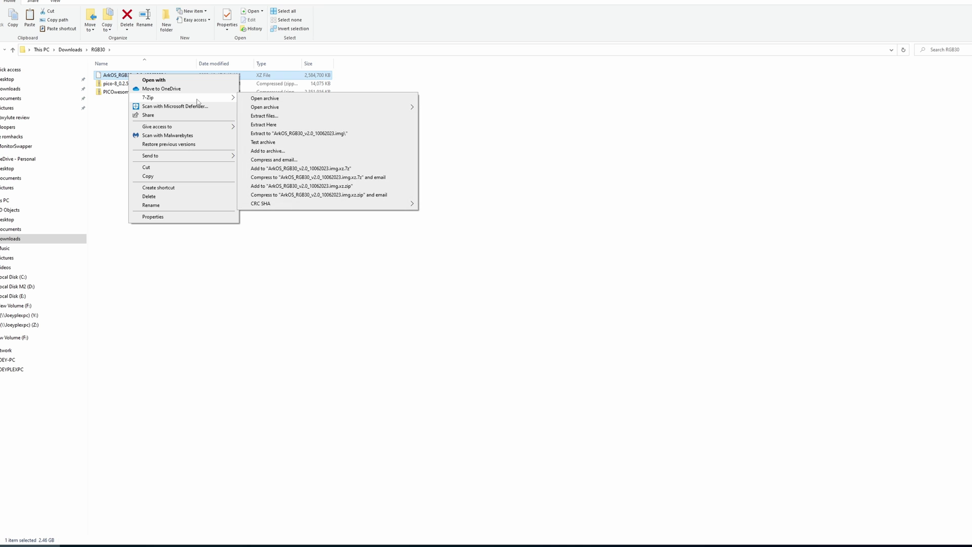
pyautogui.click(264, 126)
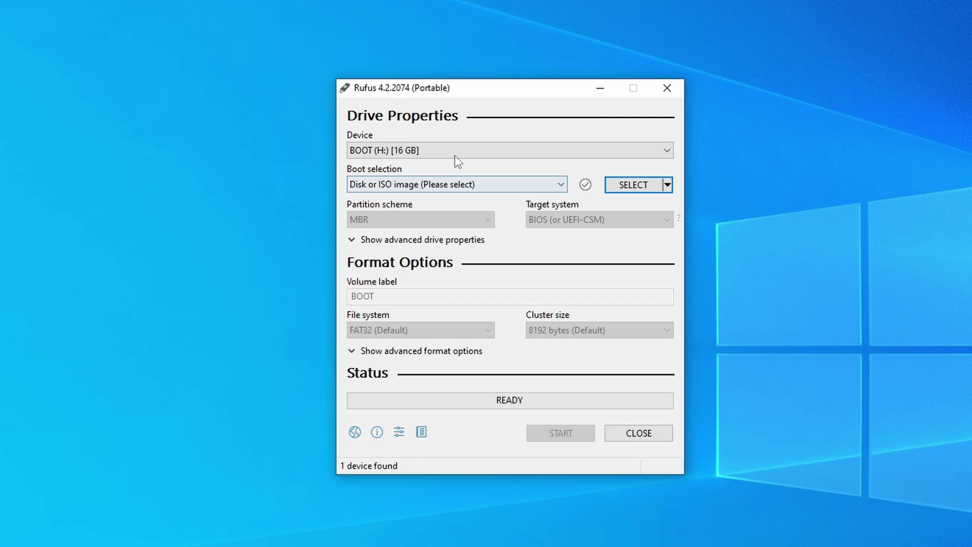
# Keep BOOT (H:) as the target, load ArkOS_RGB30_v2.0_10062023.img from the RGB30 folder, and start writing
pyautogui.click(451, 151)
pyautogui.click(449, 150)
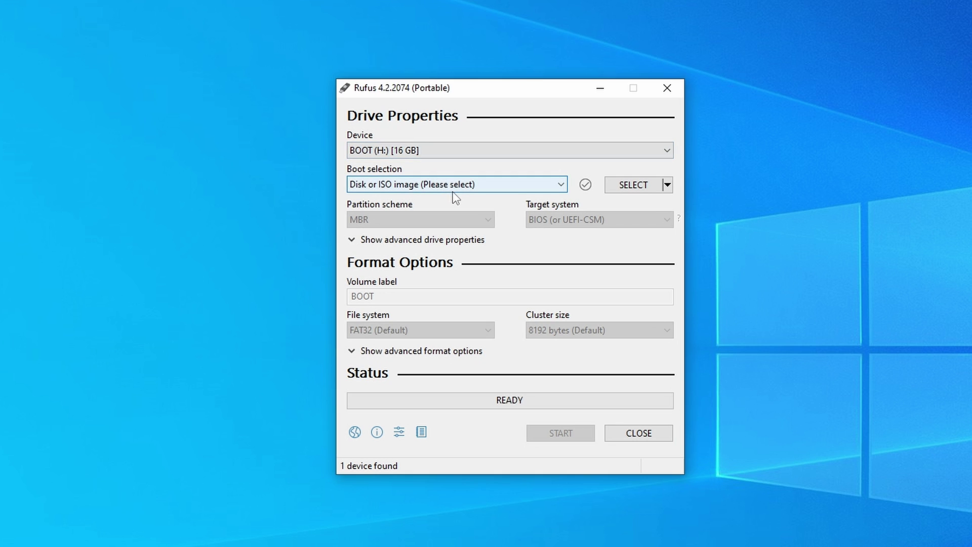
pyautogui.click(633, 185)
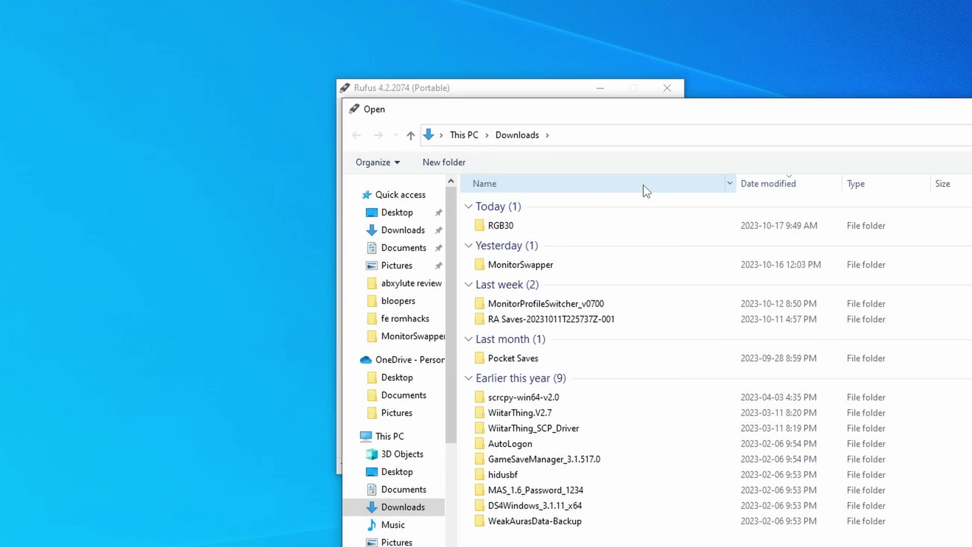
pyautogui.doubleClick(524, 228)
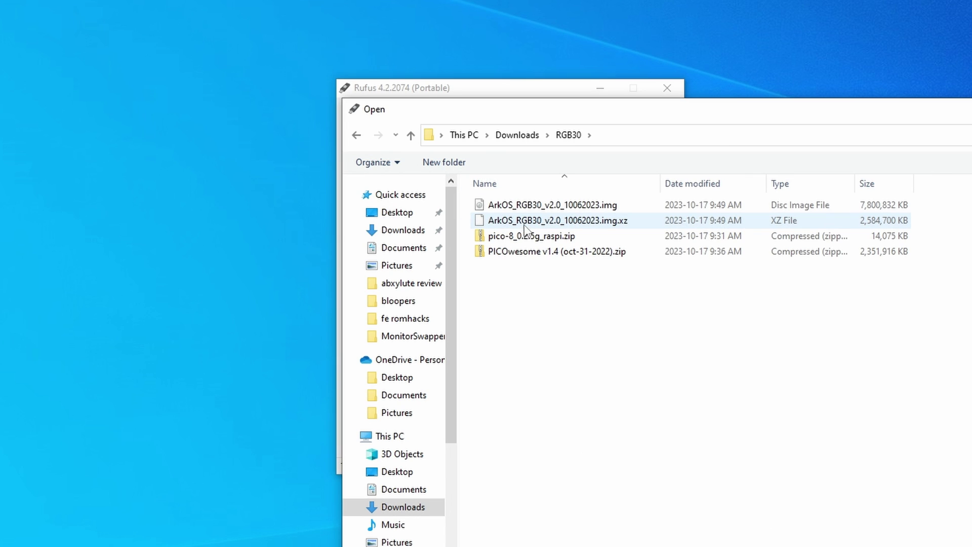
pyautogui.click(522, 214)
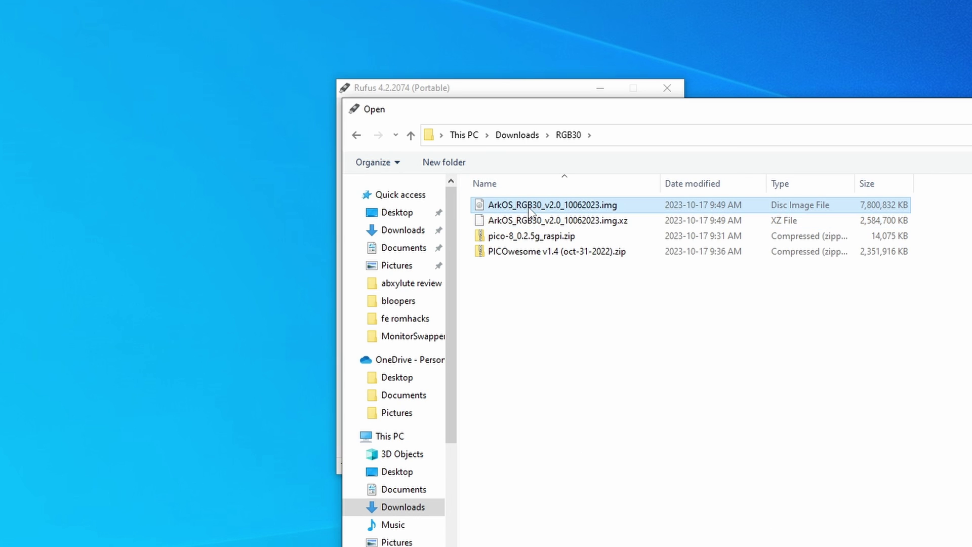
pyautogui.doubleClick(521, 209)
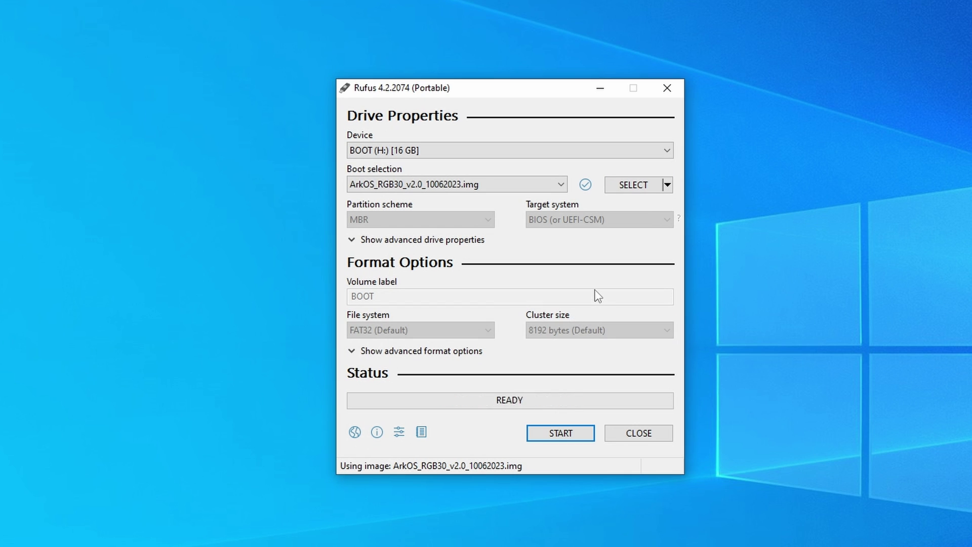
pyautogui.click(577, 435)
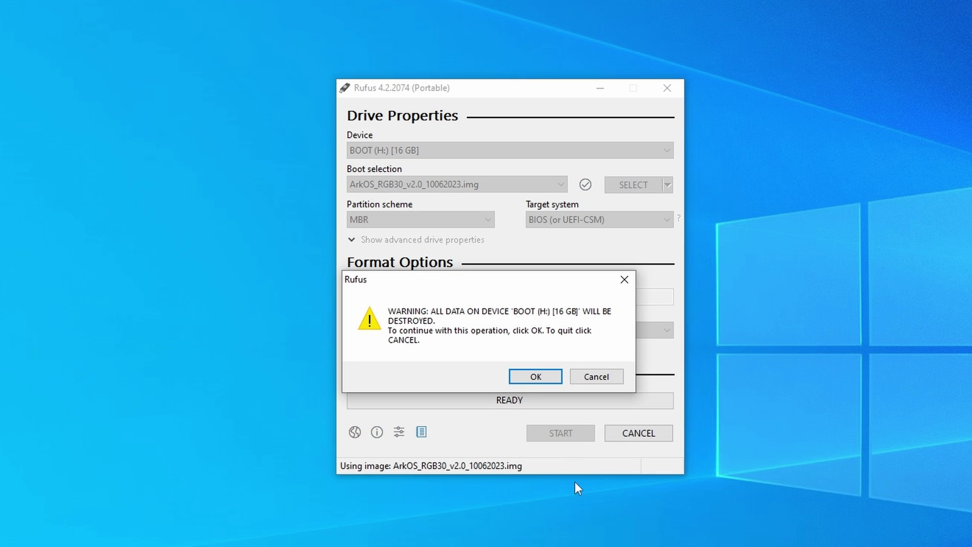
# Accept the data-loss and multiple-partitions warnings, let the ArkOS write finish, then close Rufus
pyautogui.click(529, 378)
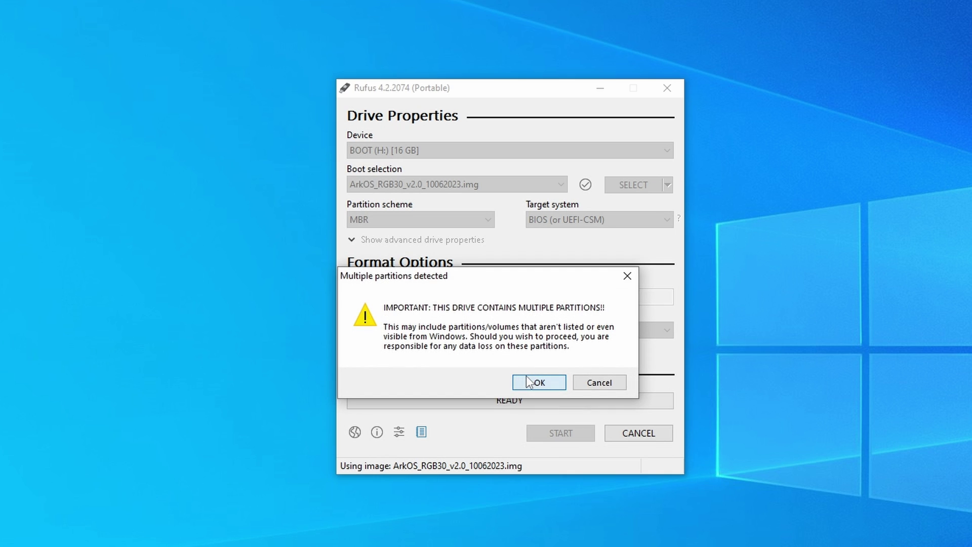
pyautogui.click(528, 381)
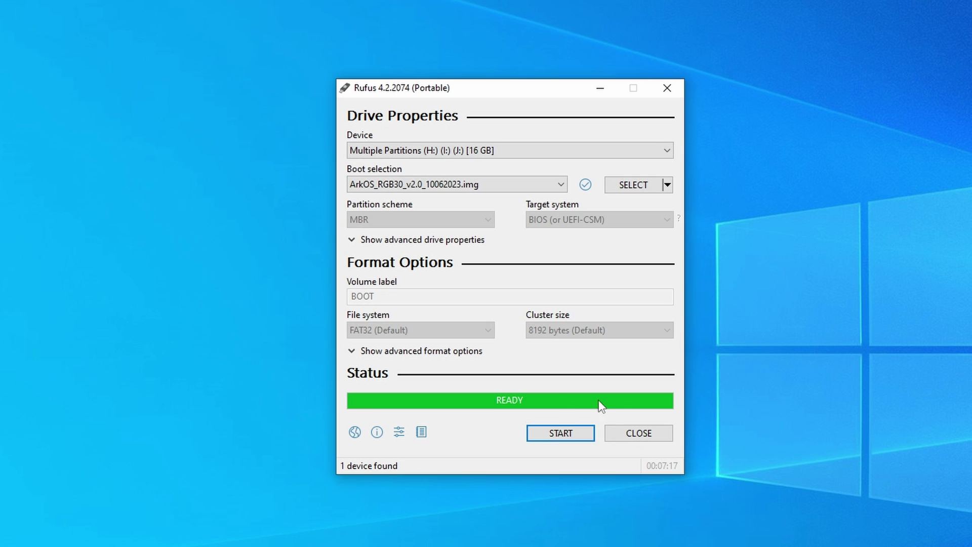
pyautogui.click(638, 434)
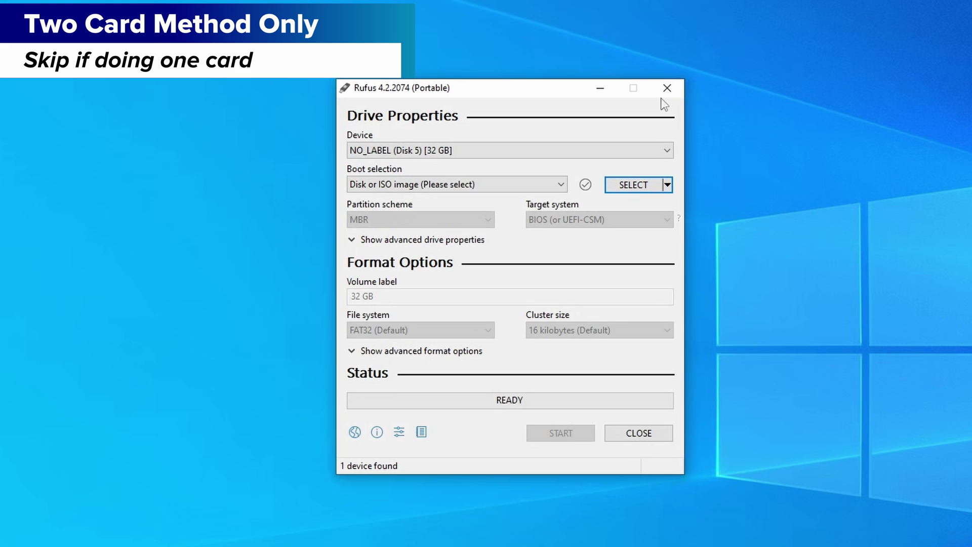
# Format the 32 GB card as Non bootable FAT32, confirming that all its data will be erased
pyautogui.click(524, 146)
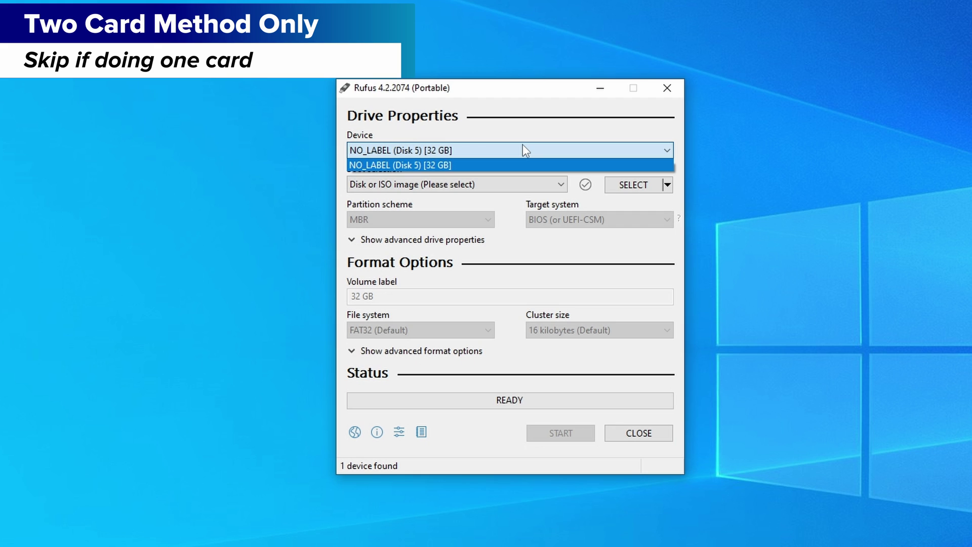
pyautogui.click(523, 146)
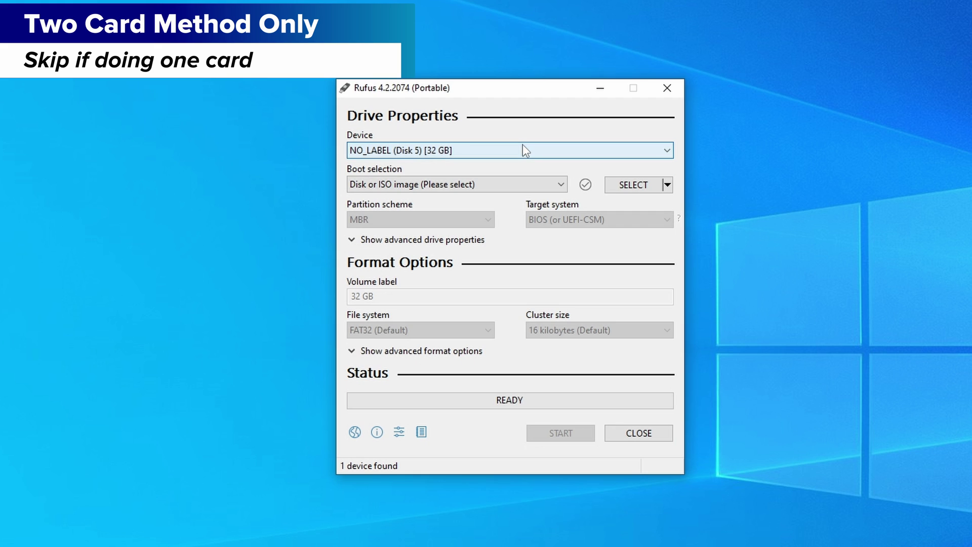
pyautogui.click(495, 183)
pyautogui.click(445, 201)
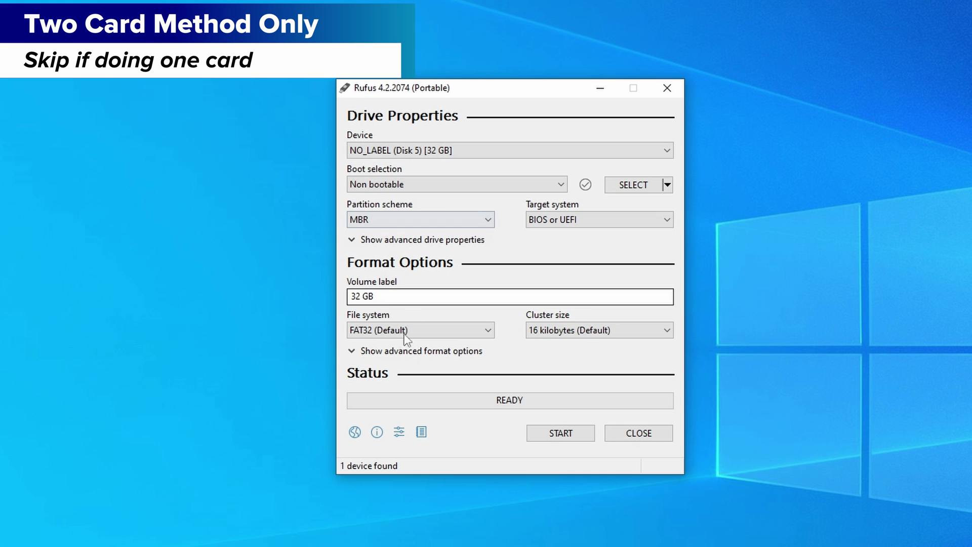
pyautogui.click(374, 330)
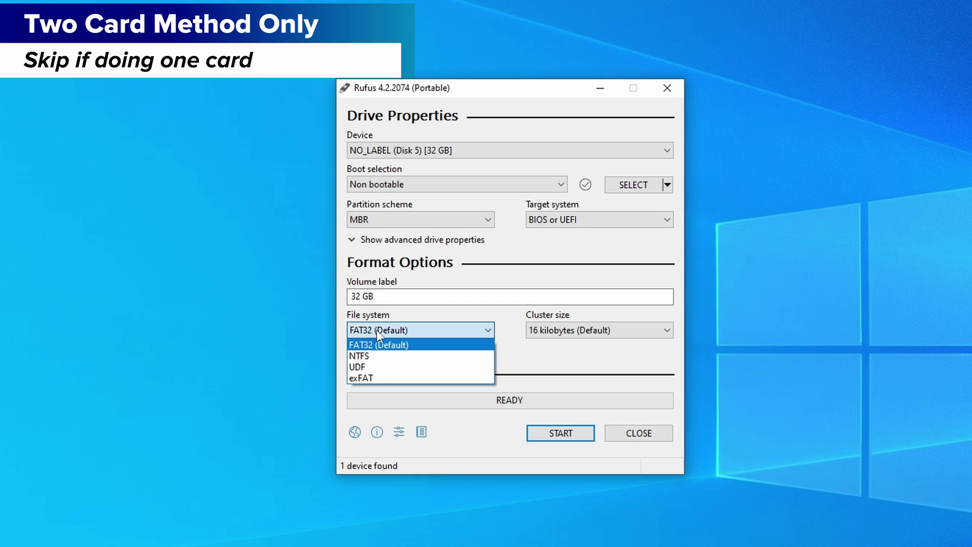
pyautogui.click(377, 330)
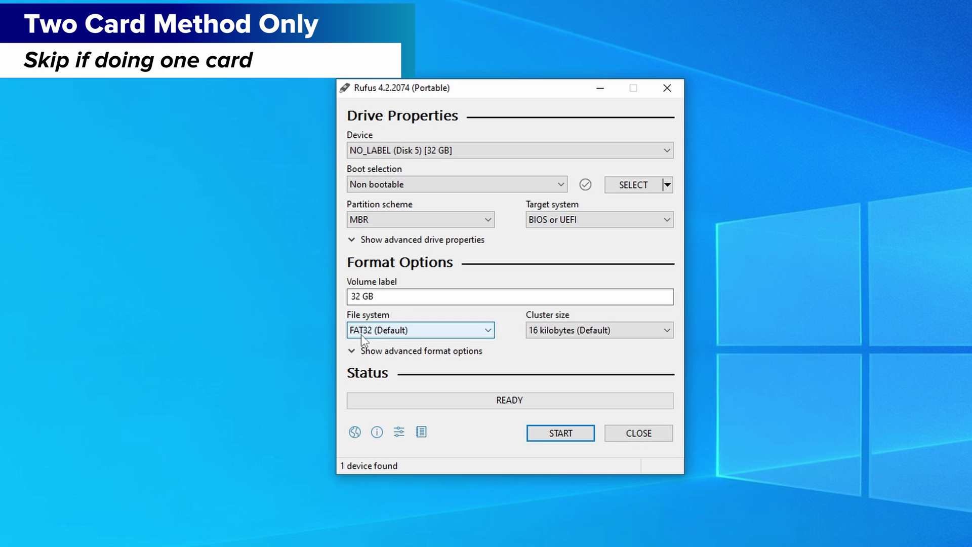
pyautogui.click(580, 434)
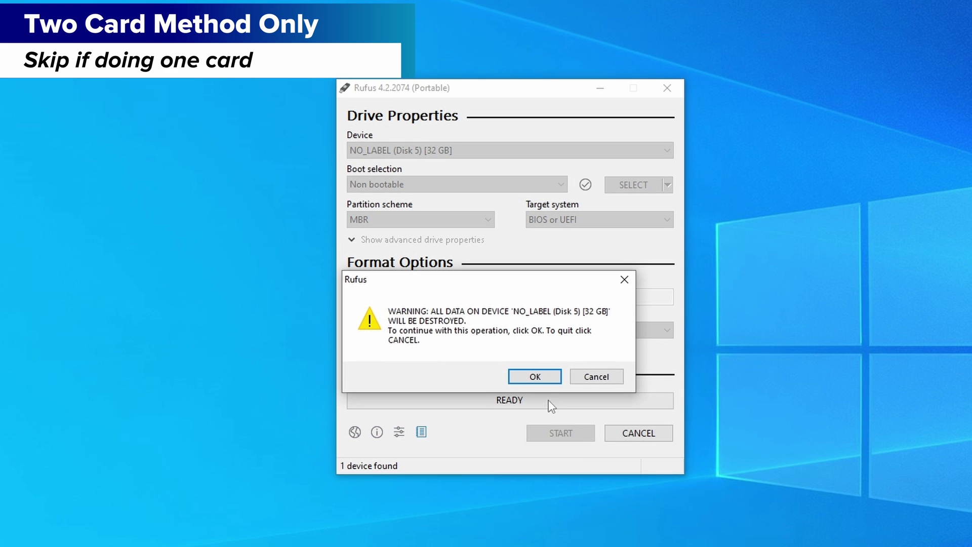
pyautogui.click(536, 376)
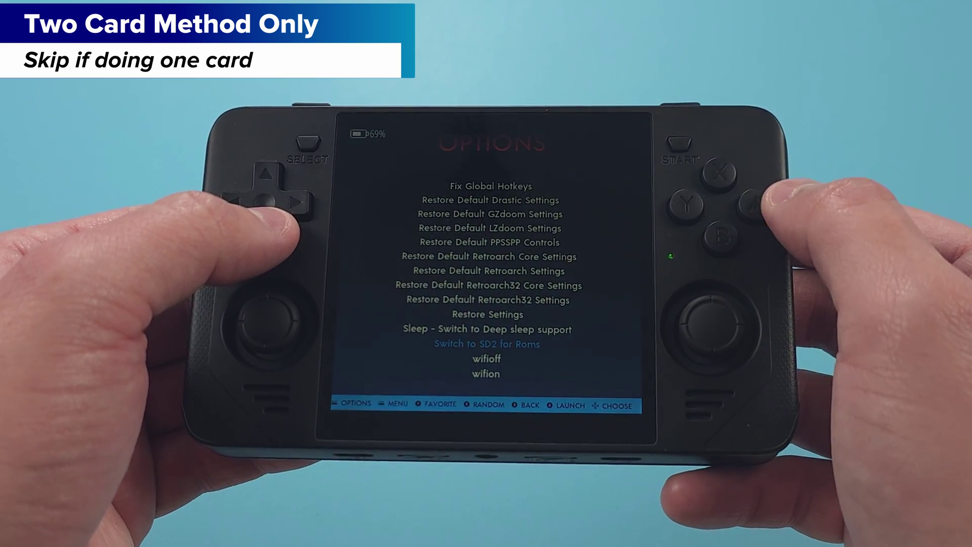
# Choose 'Switch to SD2 for Roms', then shut down through Main Menu > Quit > Shutdown System
pyautogui.press('Return')
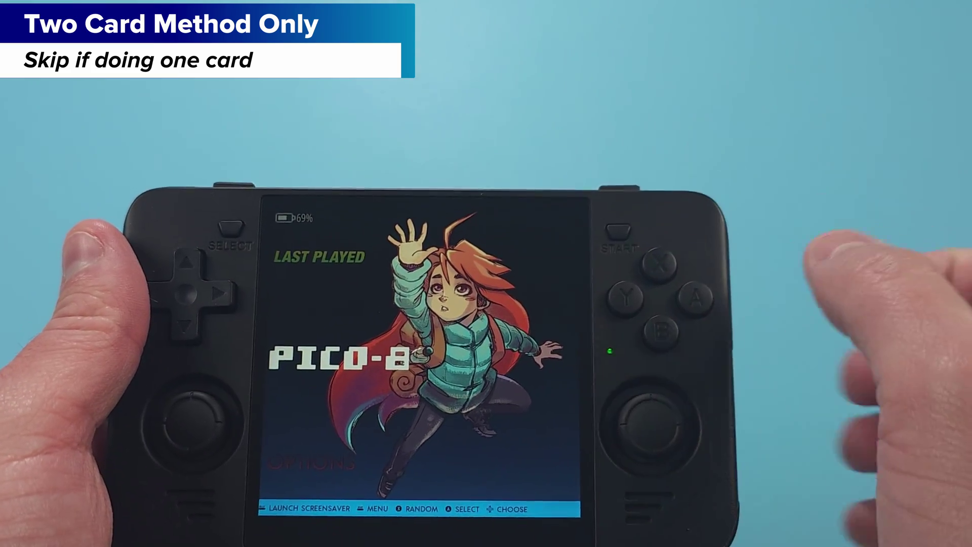
pyautogui.press('Return')
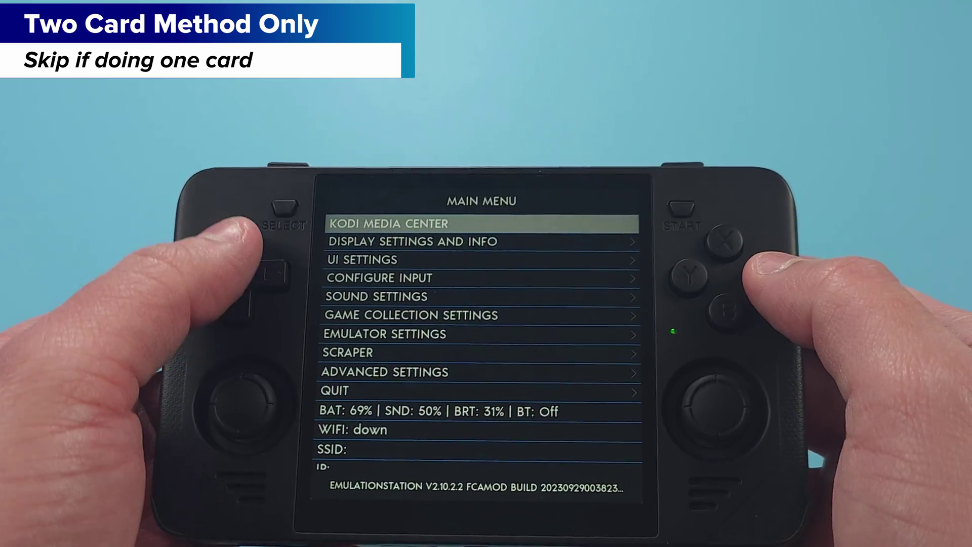
pyautogui.press('Up')
pyautogui.press('Up')
pyautogui.press('Up')
pyautogui.press('Up')
pyautogui.press('Up')
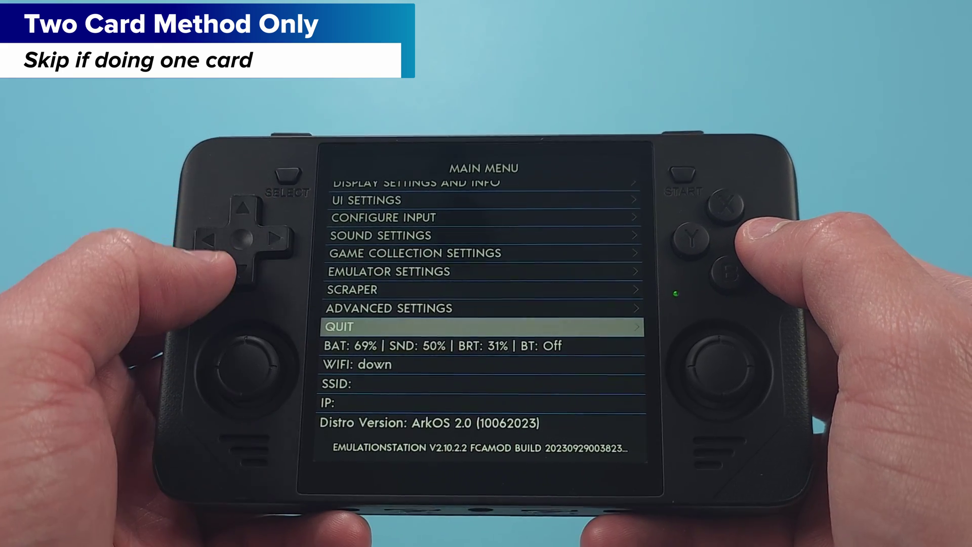
pyautogui.press('Return')
pyautogui.press('Down')
pyautogui.press('Down')
pyautogui.press('Down')
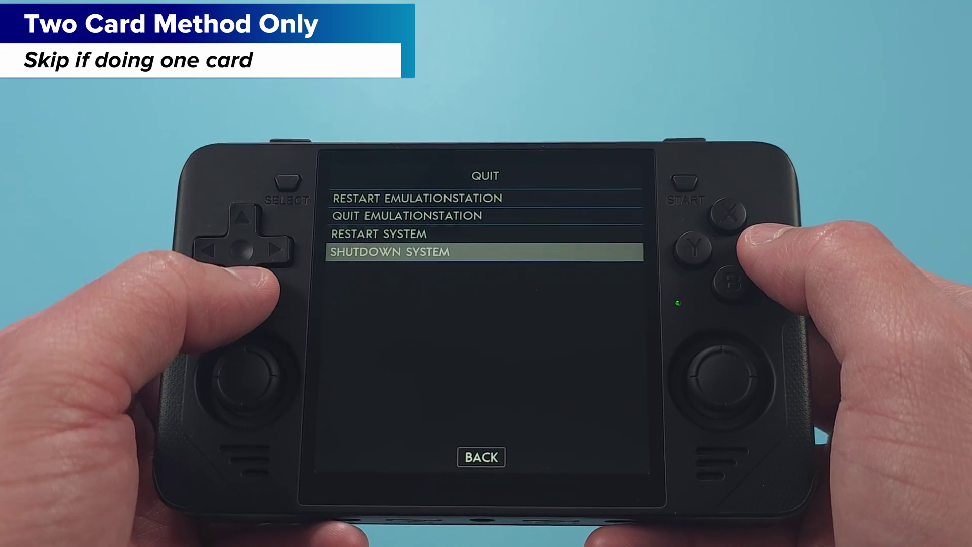
pyautogui.press('Return')
pyautogui.press('Return')
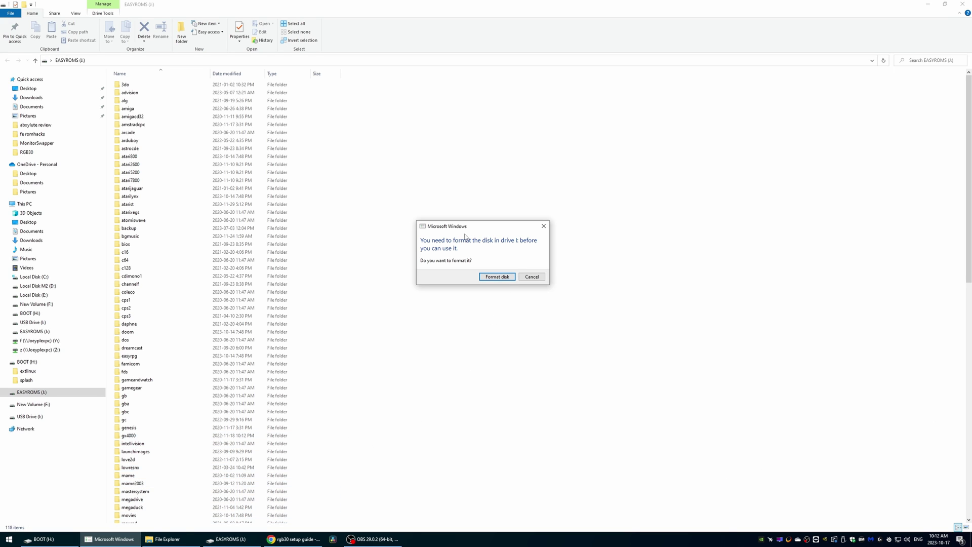
# Cancel the 'You need to format the disk' prompt and look over the EASYROMS folder list
pyautogui.click(532, 277)
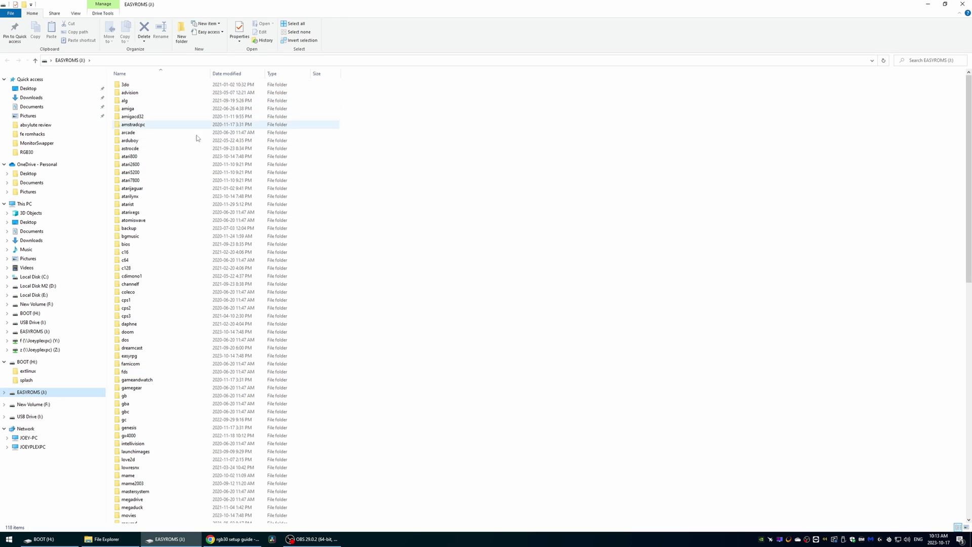
pyautogui.moveTo(197, 450)
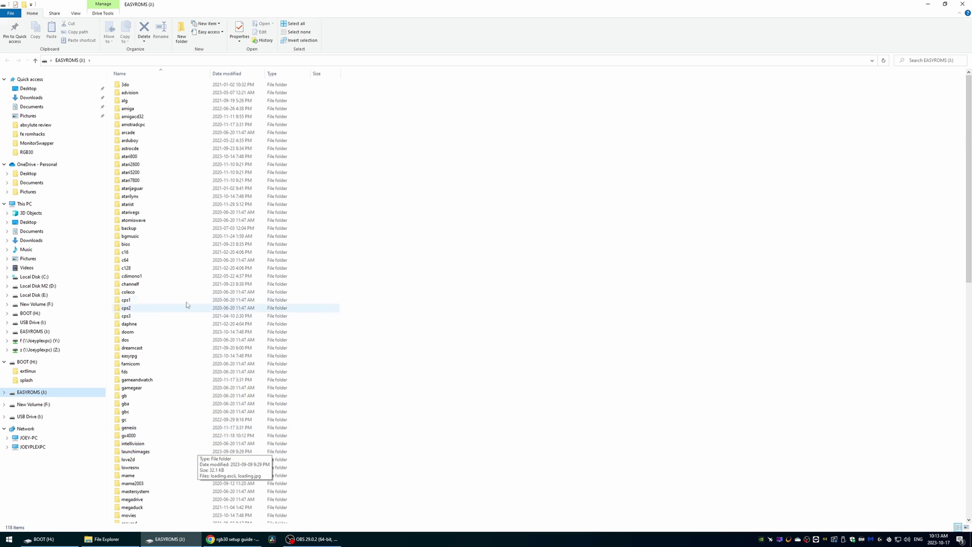
pyautogui.scroll(-5, 182, 306)
pyautogui.scroll(5, 181, 306)
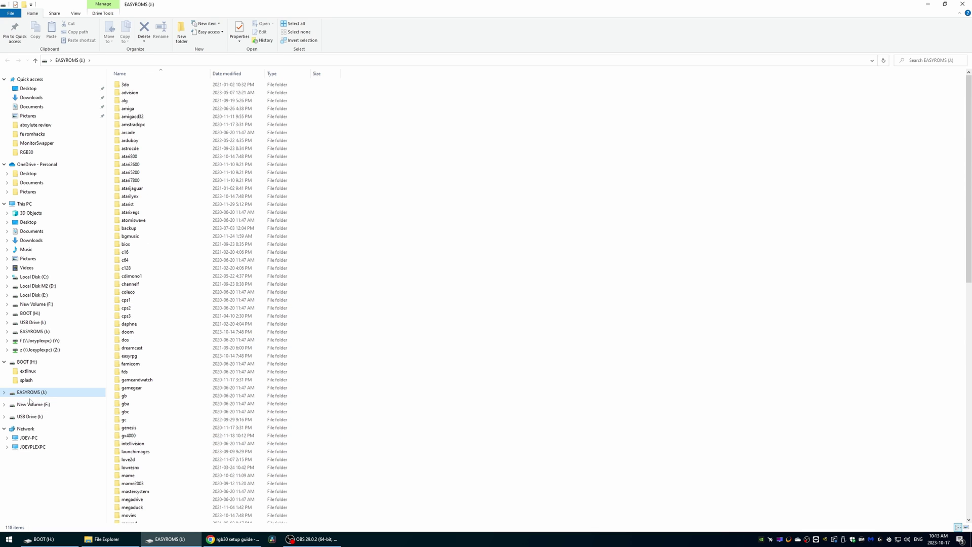
pyautogui.press('super')
# Launch Disk Management via 'disk man', enlarge it, and right-click the EASYROMS (J:) partition on Disk 5
pyautogui.write('disk man')
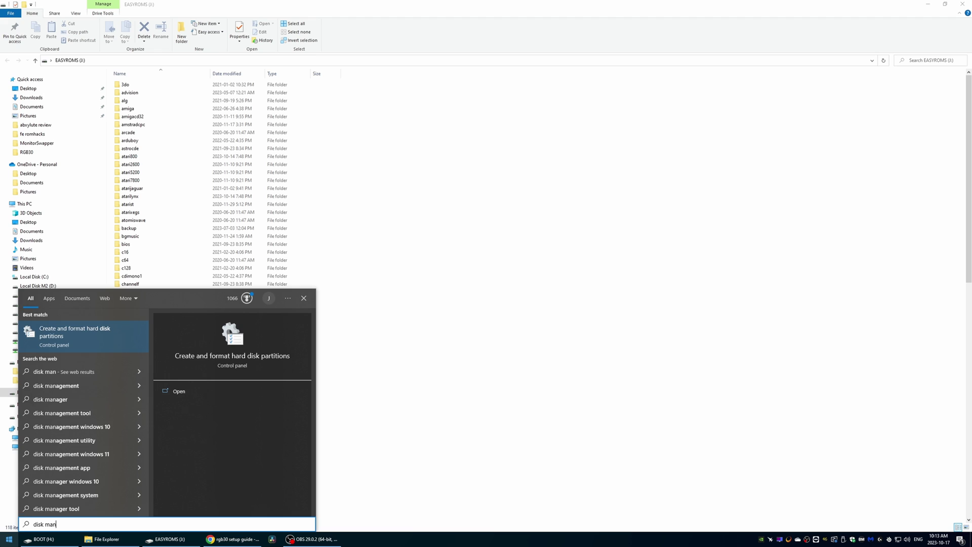
pyautogui.press('Return')
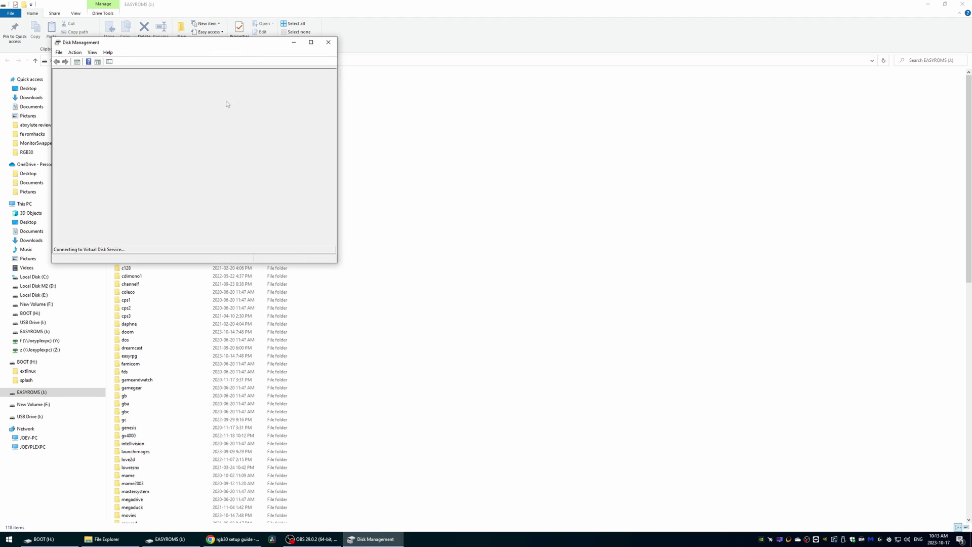
pyautogui.moveTo(216, 43); pyautogui.dragTo(556, 87)
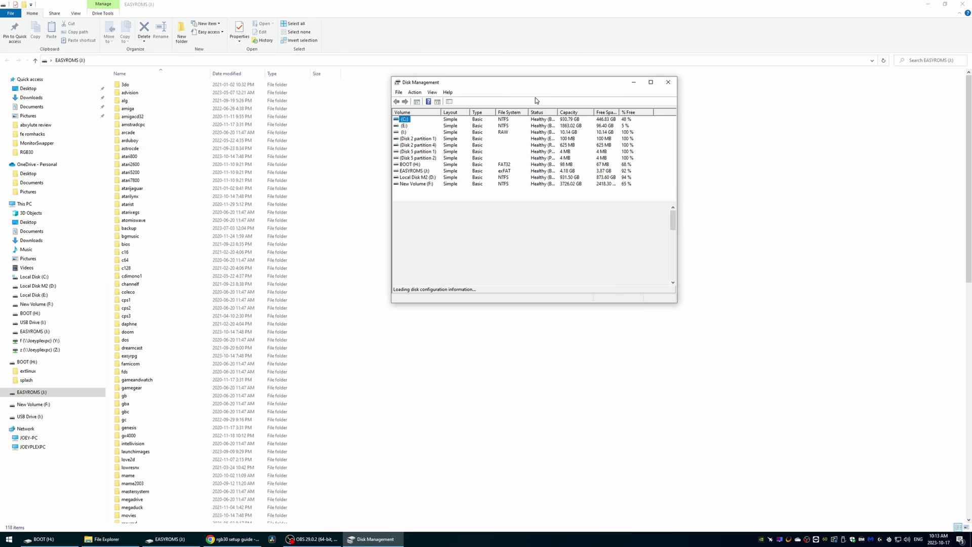
pyautogui.click(418, 173)
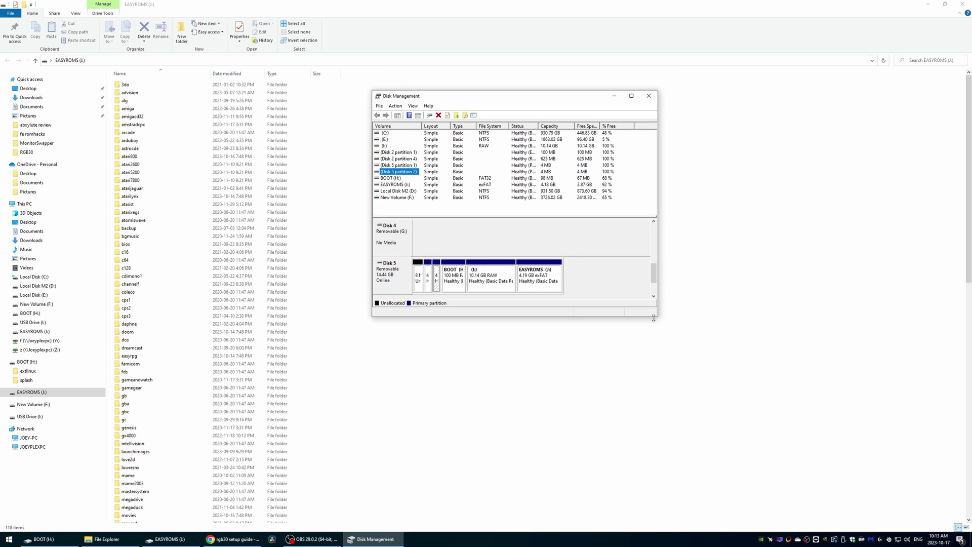
pyautogui.moveTo(656, 318); pyautogui.dragTo(863, 465)
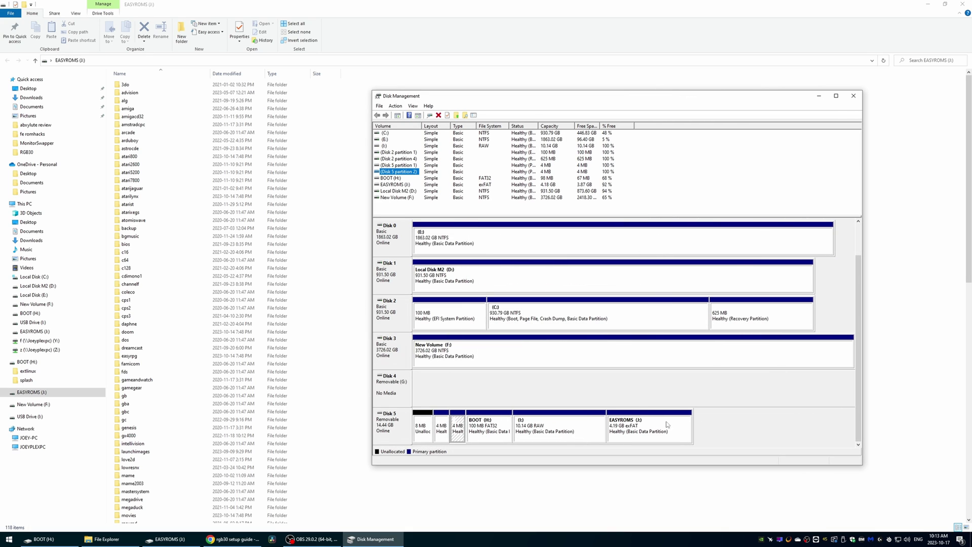
pyautogui.click(647, 436)
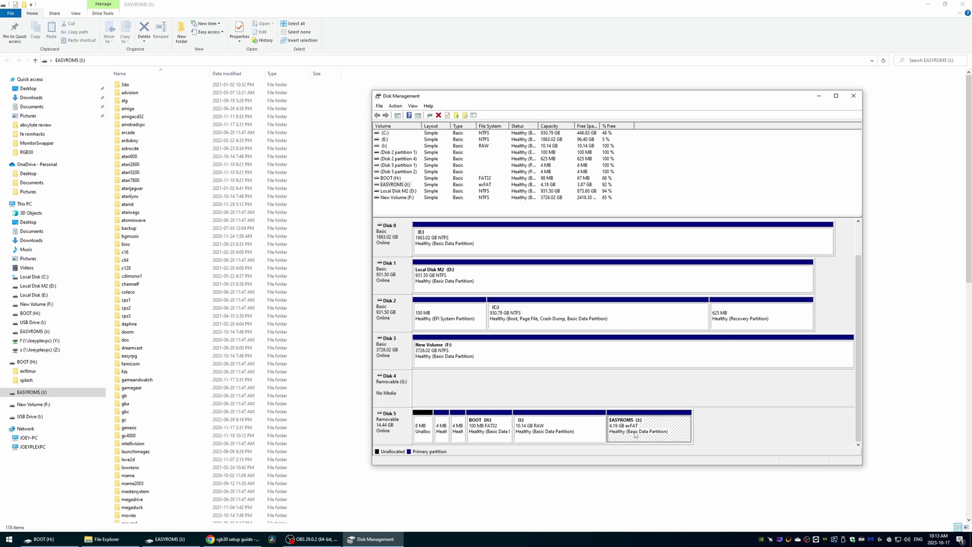
pyautogui.rightClick(634, 433)
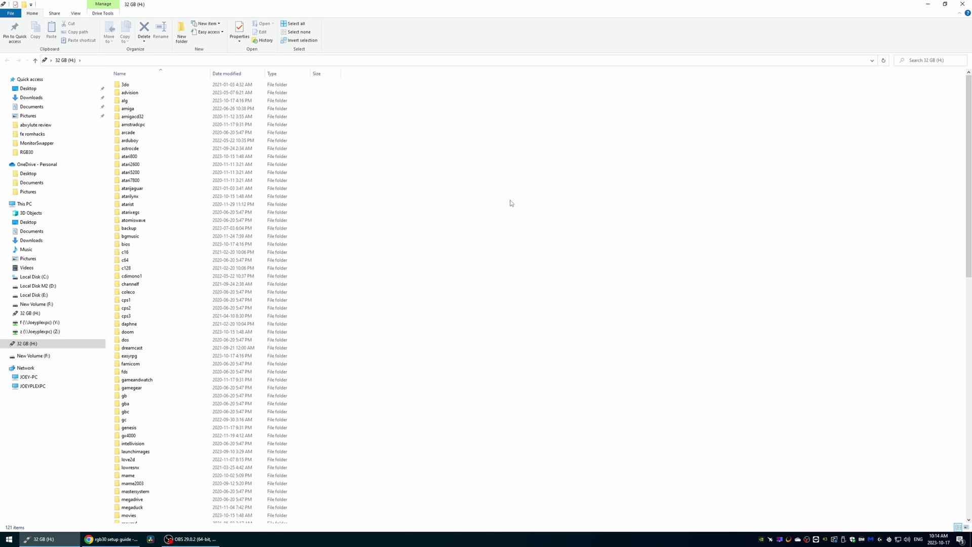
# Paste the 25 Game Boy ROM zips into the gb folder on the 32 GB (H:) card
pyautogui.scroll(-3, 356, 242)
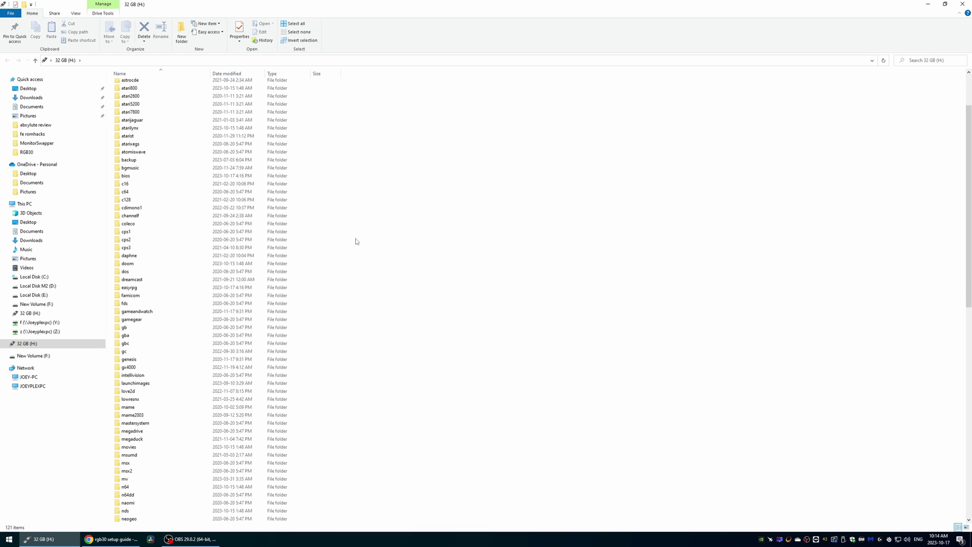
pyautogui.write('gb')
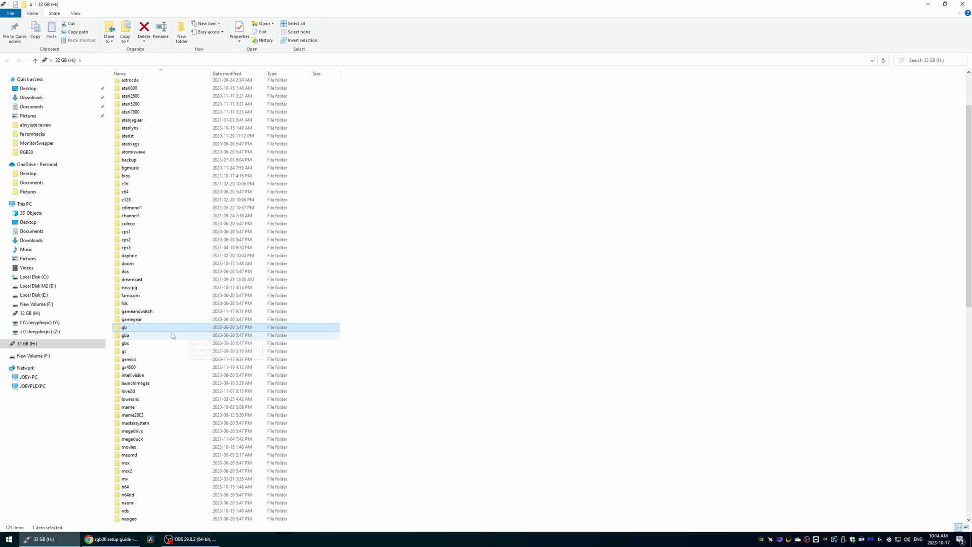
pyautogui.doubleClick(149, 328)
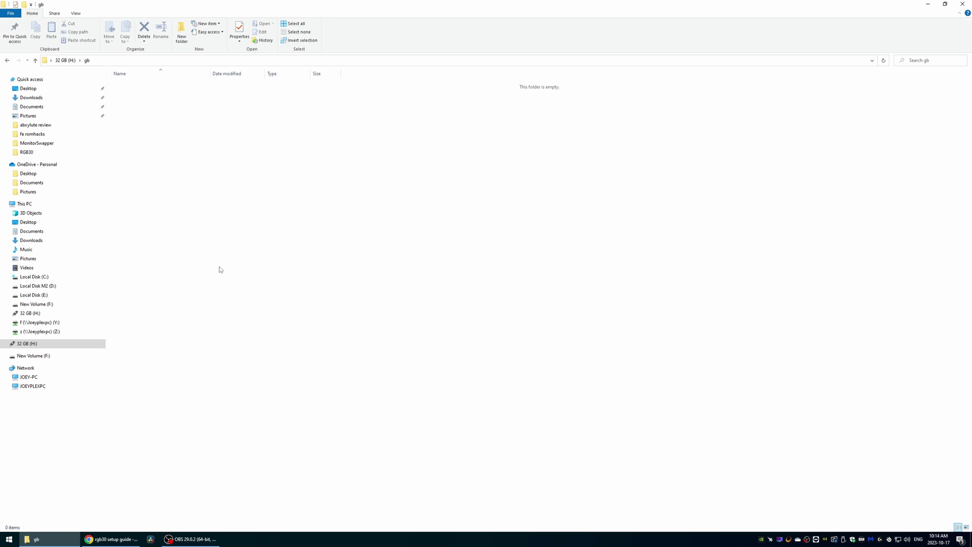
pyautogui.hotkey('alt', 'Left')
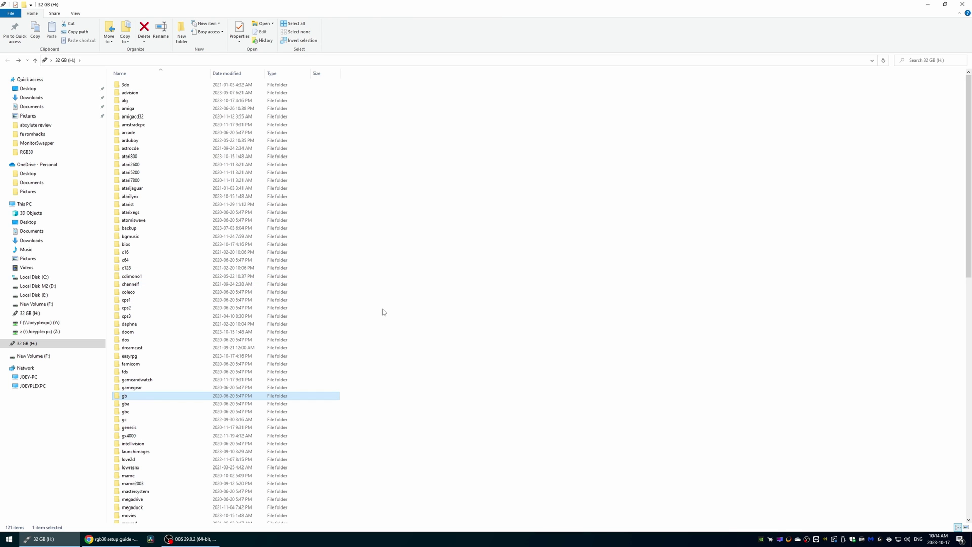
pyautogui.click(383, 309)
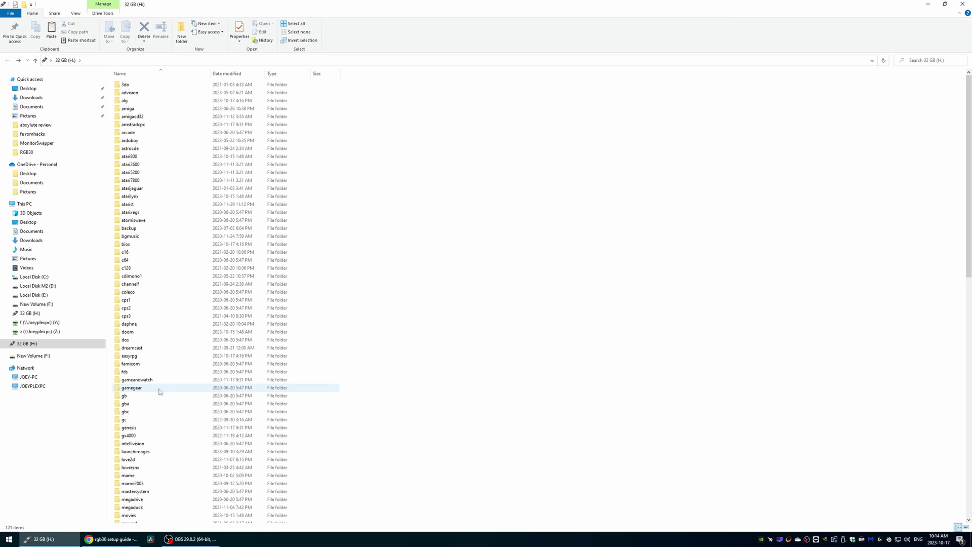
pyautogui.doubleClick(136, 398)
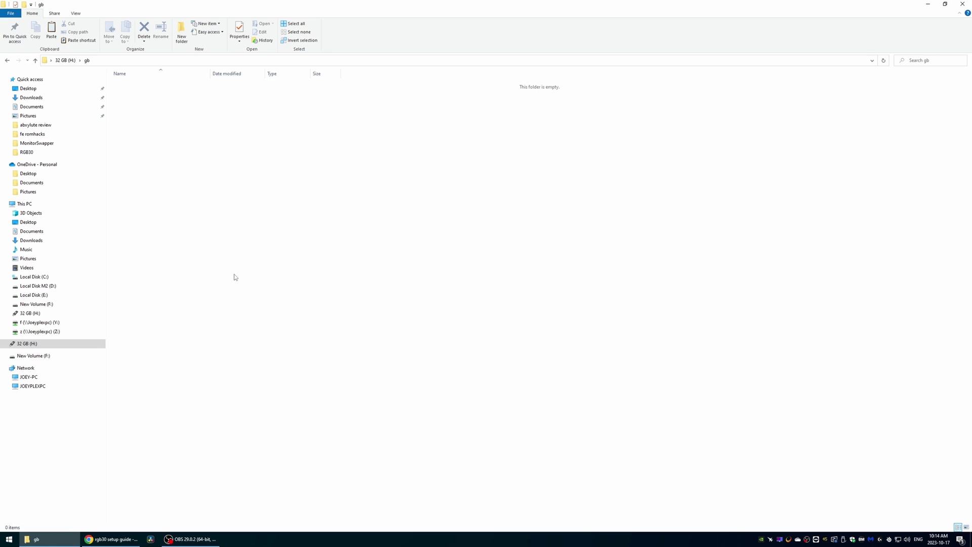
pyautogui.hotkey('ctrl', 'v')
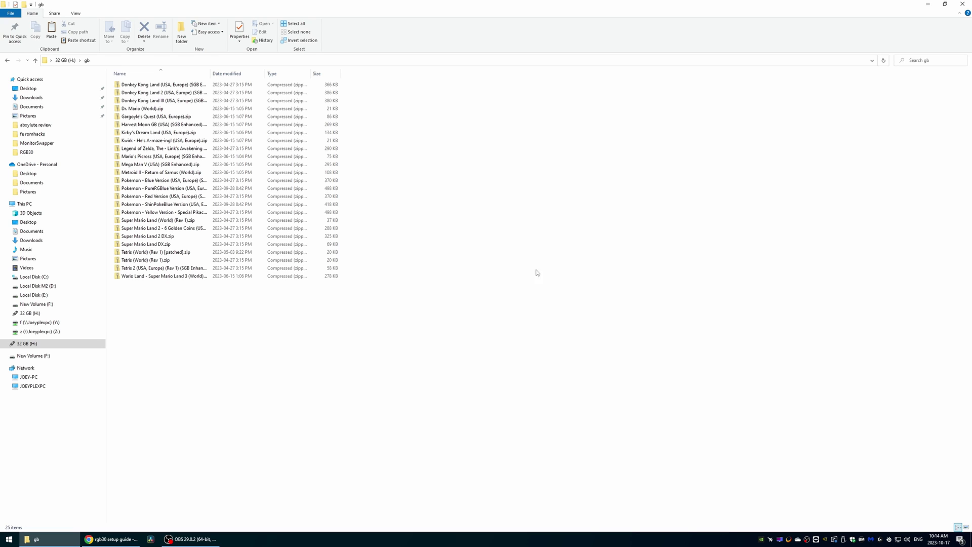
# Paste PSXONPSP660.bin into the card's bios folder and select its contents
pyautogui.hotkey('alt', 'Left')
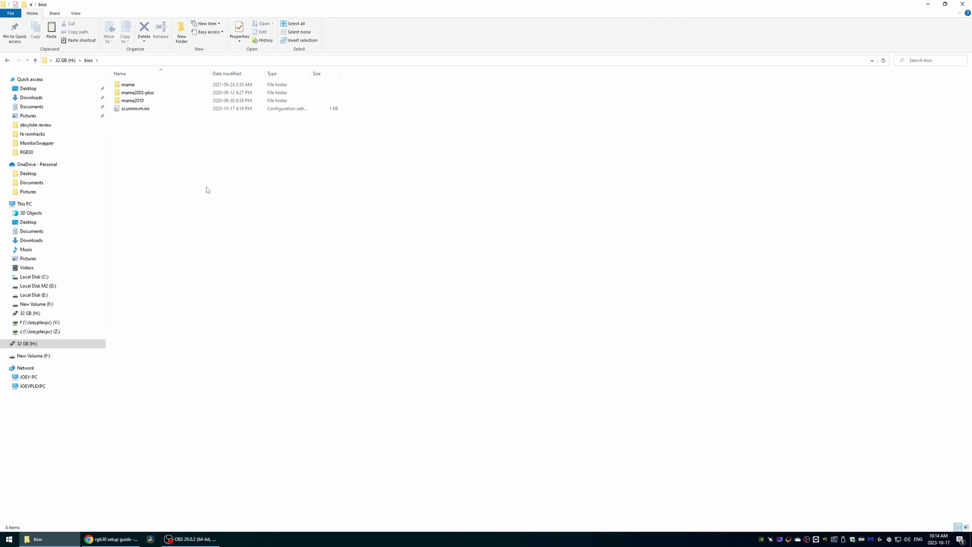
pyautogui.hotkey('ctrl', 'v')
pyautogui.click(187, 189)
pyautogui.hotkey('ctrl', 'a')
# Extract the PICO-8 zip with 7-Zip and copy pico8, pico8.dat and pico8_dyn
pyautogui.hotkey('alt', 'Left')
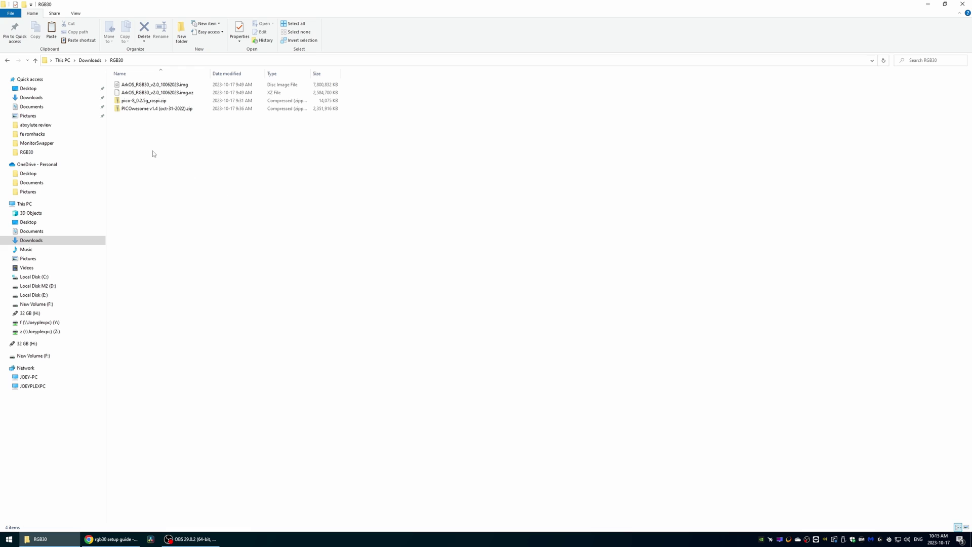
pyautogui.rightClick(136, 101)
pyautogui.moveTo(181, 135)
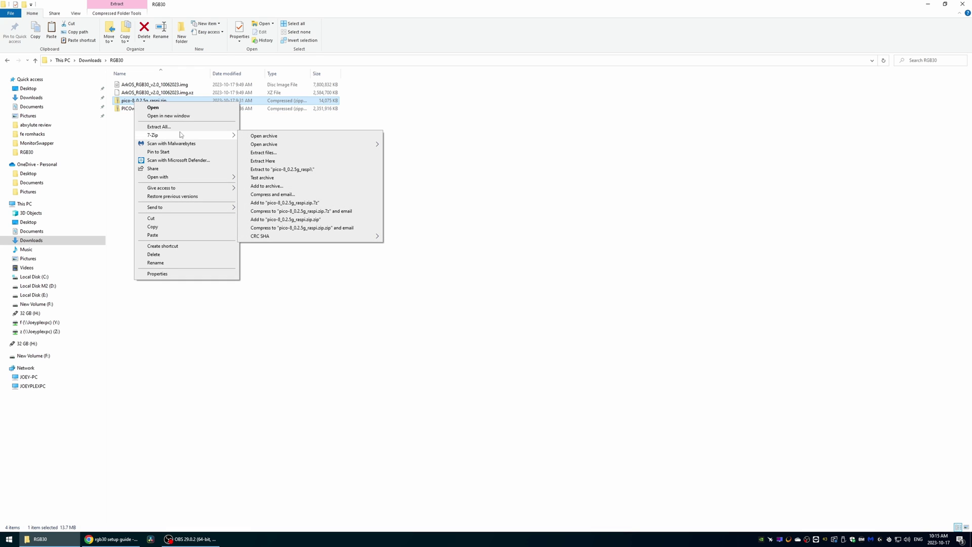
pyautogui.click(285, 170)
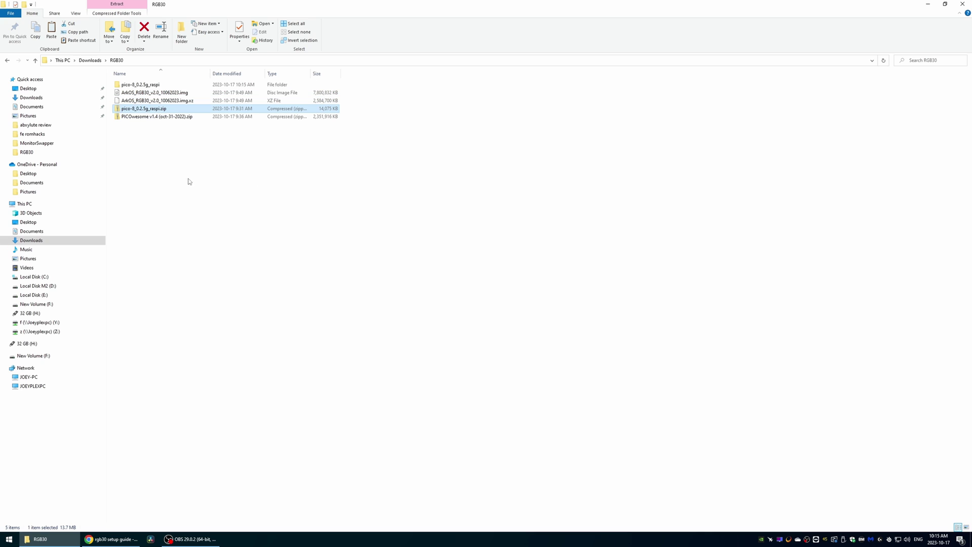
pyautogui.doubleClick(141, 85)
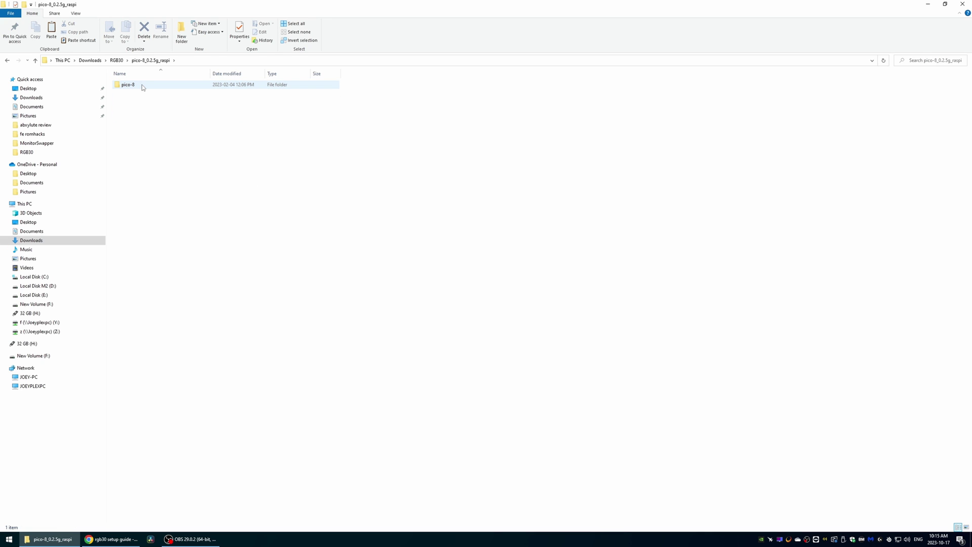
pyautogui.doubleClick(129, 87)
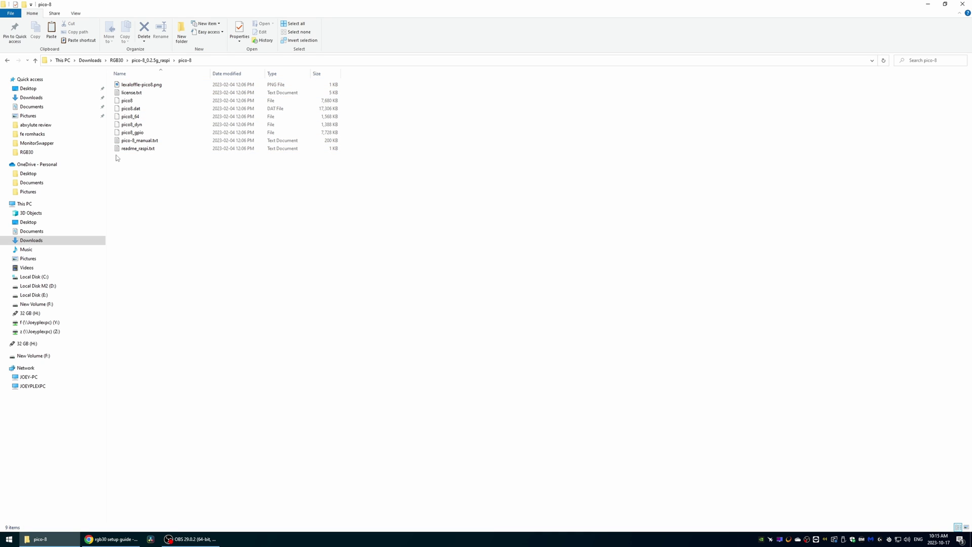
pyautogui.click(127, 100)
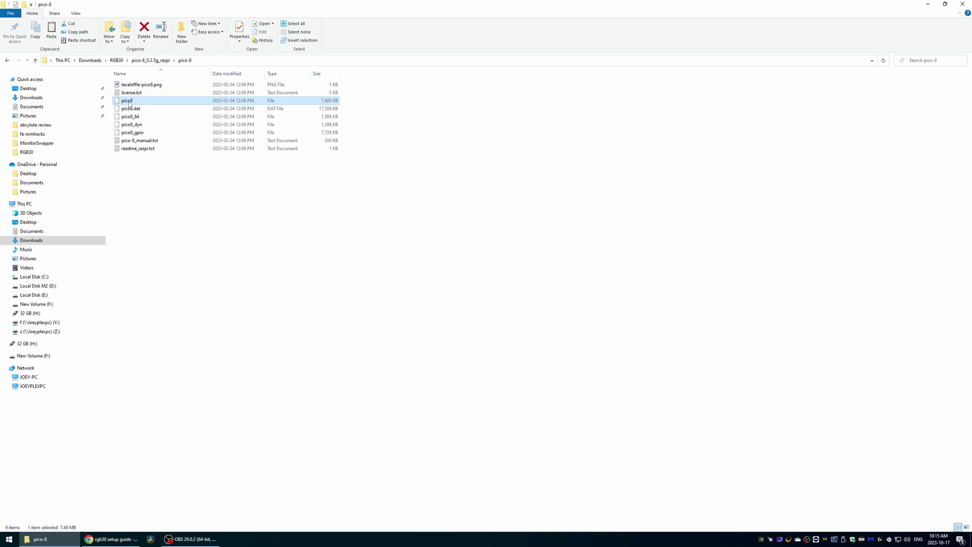
pyautogui.keyDown('ctrl'); pyautogui.click(129, 110); pyautogui.keyUp('ctrl')
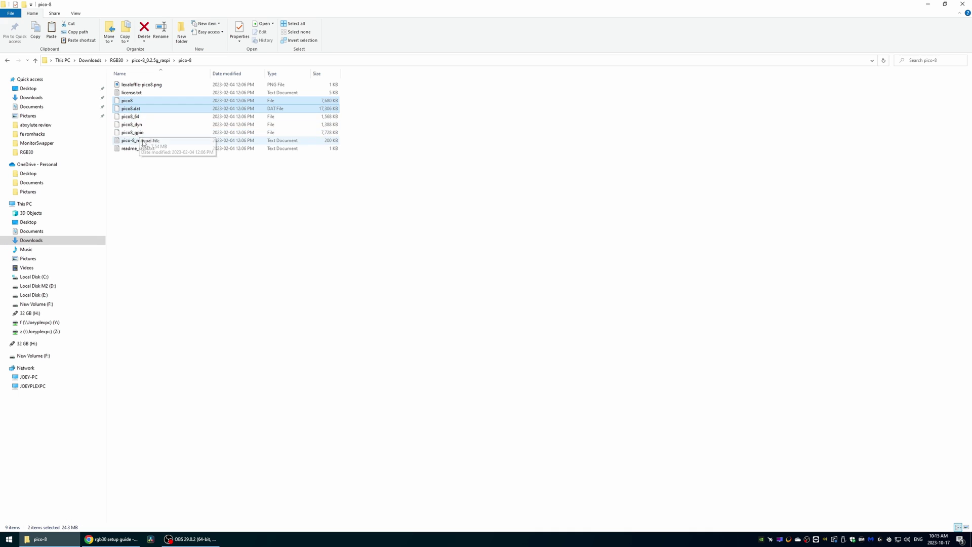
pyautogui.keyDown('ctrl'); pyautogui.click(132, 124); pyautogui.keyUp('ctrl')
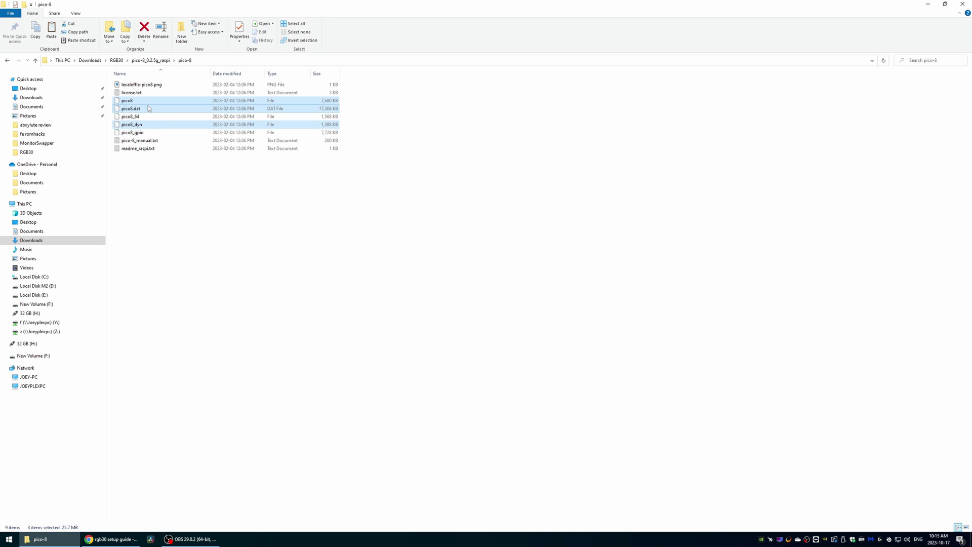
pyautogui.rightClick(148, 106)
pyautogui.click(175, 186)
# Paste the three PICO-8 files into the pico-8 folder on the 32 GB (H:) card
pyautogui.click(27, 343)
pyautogui.write('pico')
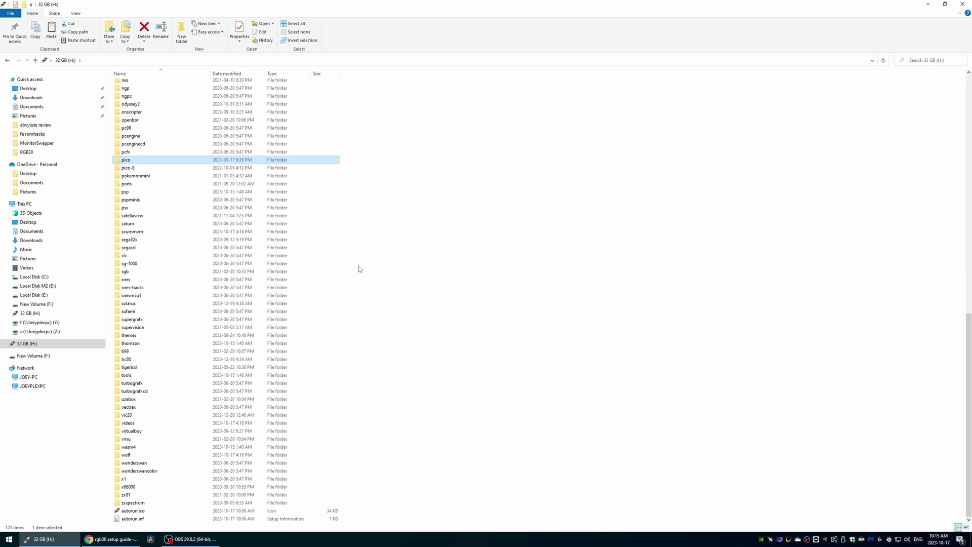
pyautogui.click(147, 170)
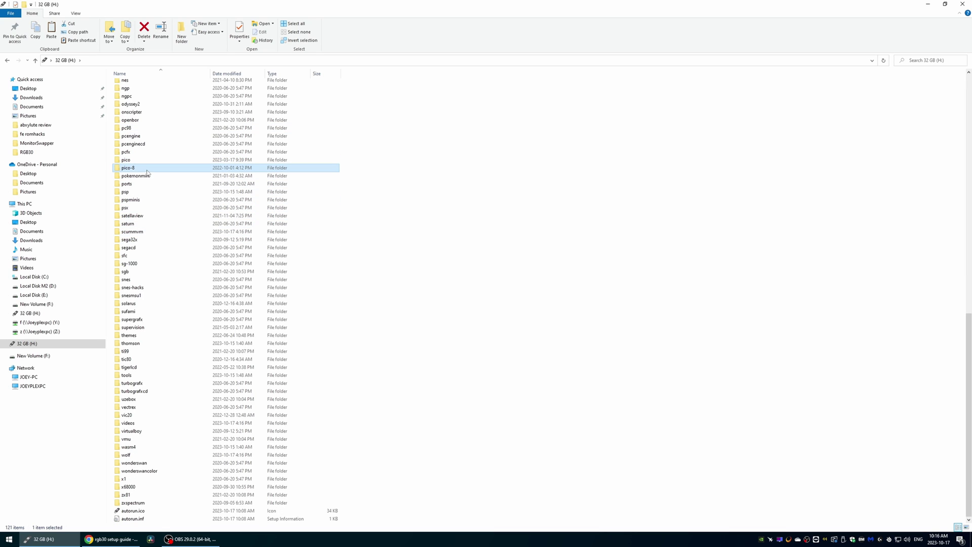
pyautogui.doubleClick(132, 170)
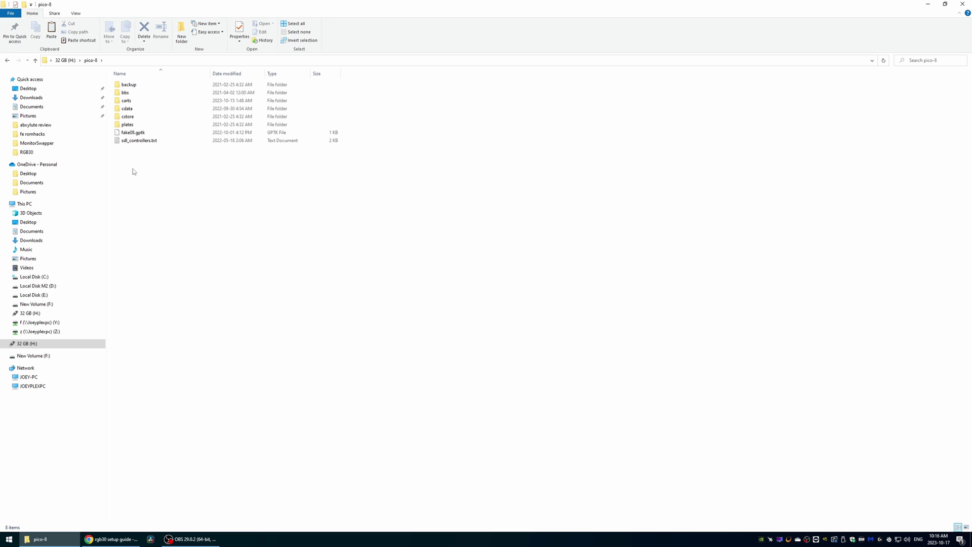
pyautogui.rightClick(159, 195)
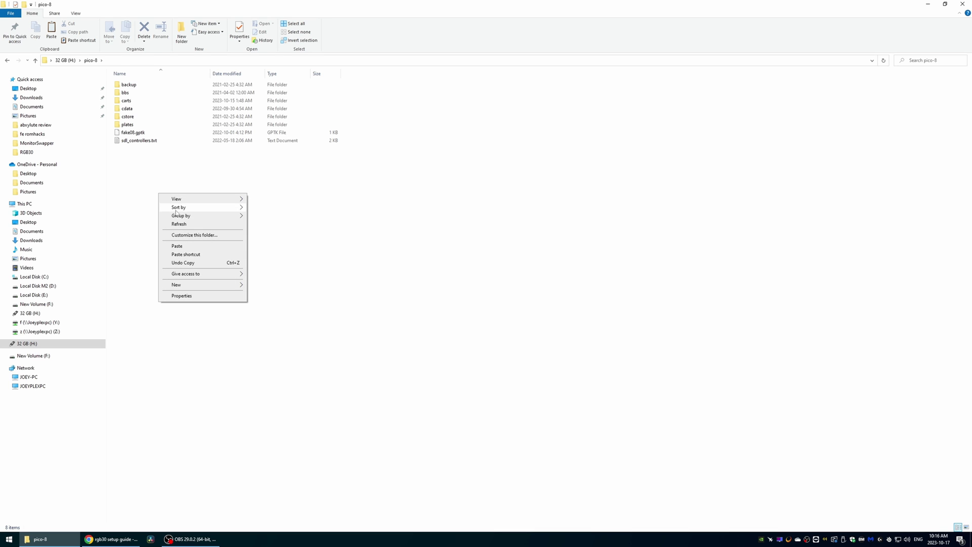
pyautogui.click(177, 246)
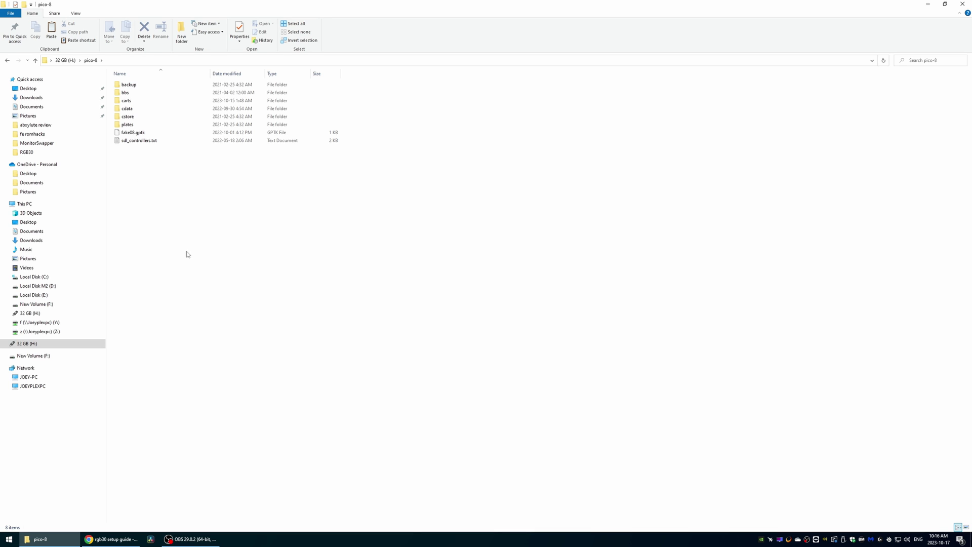
# Extract the PICOwesome v1.4 archive and copy all 27 items from its pico8 folder
pyautogui.hotkey('ctrl', 'w')
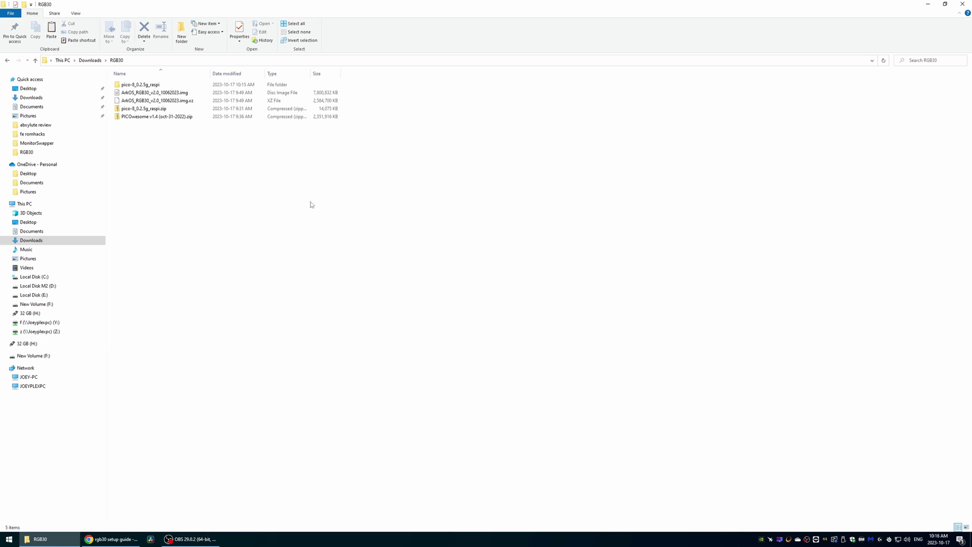
pyautogui.rightClick(149, 118)
pyautogui.moveTo(213, 151)
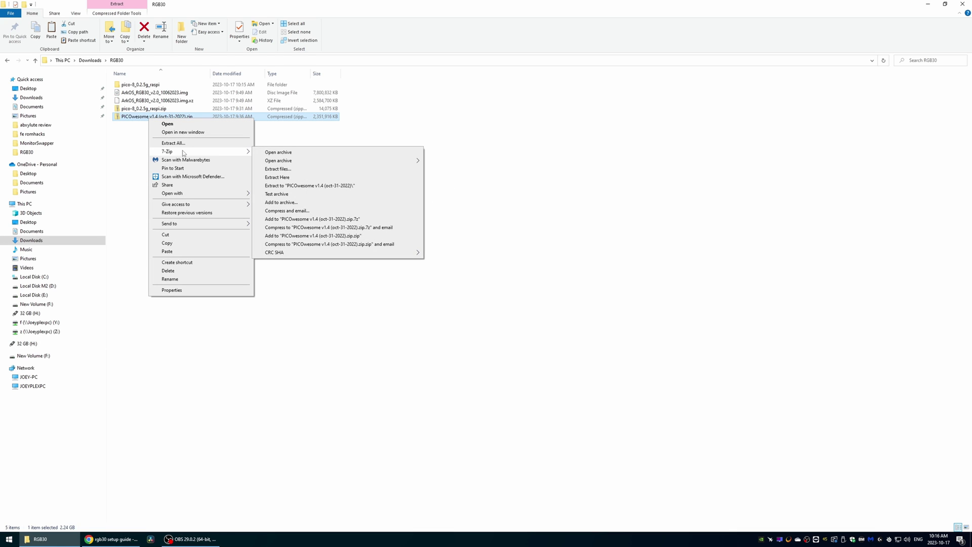
pyautogui.click(310, 186)
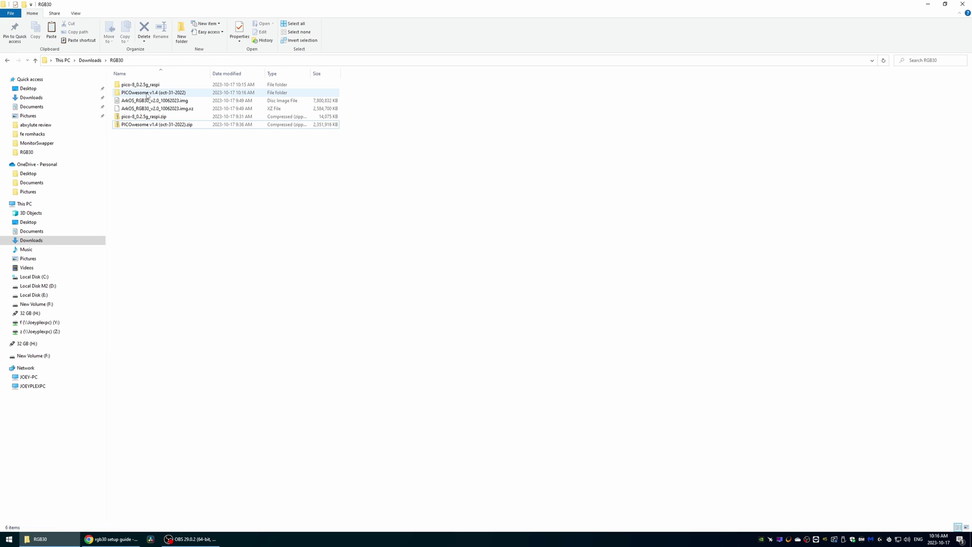
pyautogui.doubleClick(146, 93)
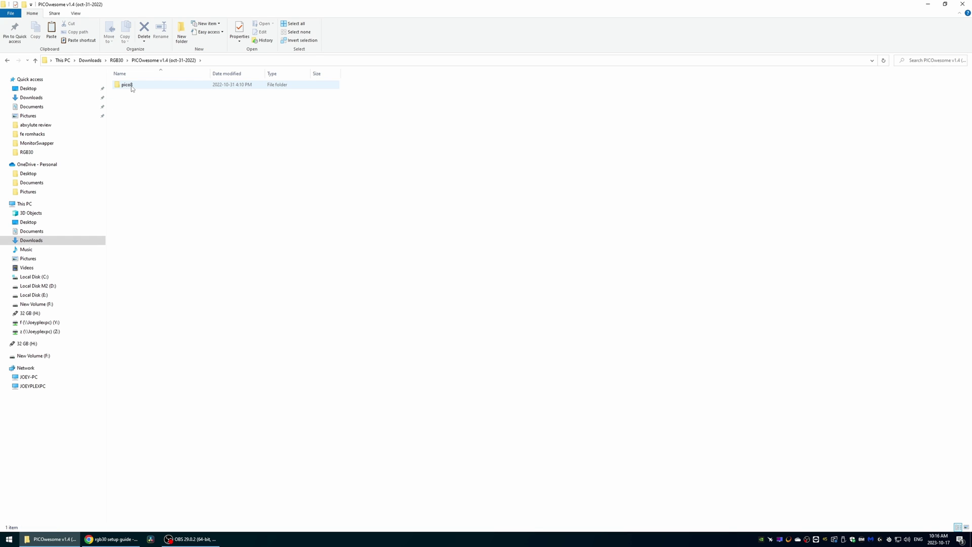
pyautogui.doubleClick(132, 88)
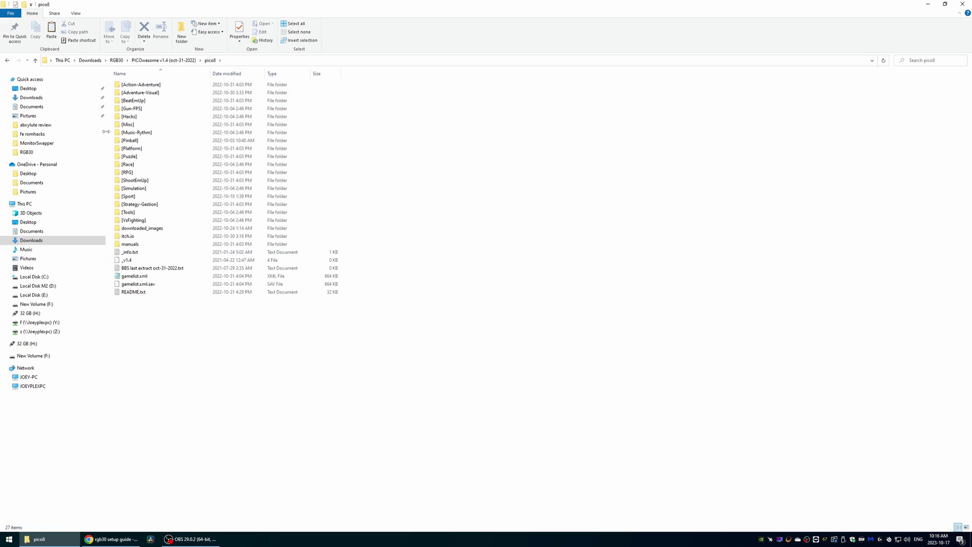
pyautogui.hotkey('ctrl', 'a')
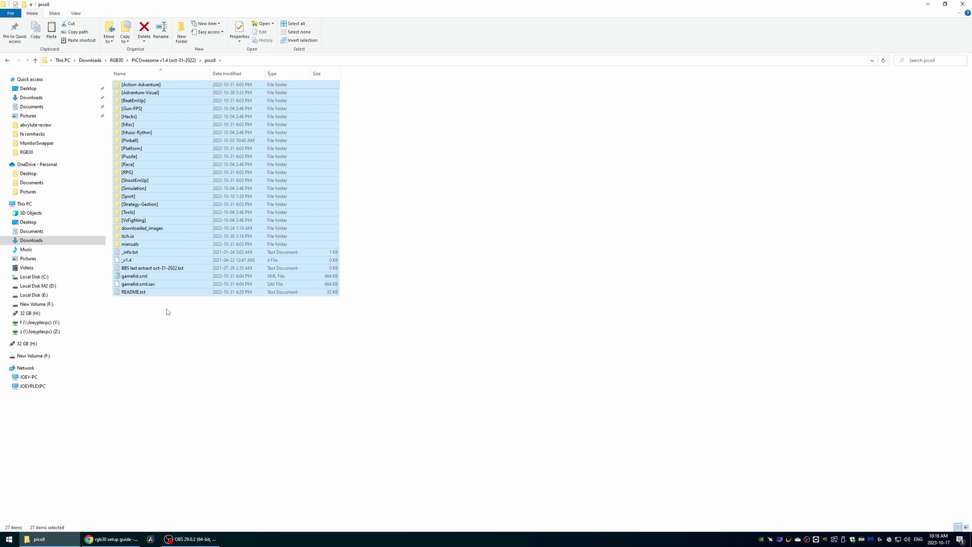
pyautogui.rightClick(157, 232)
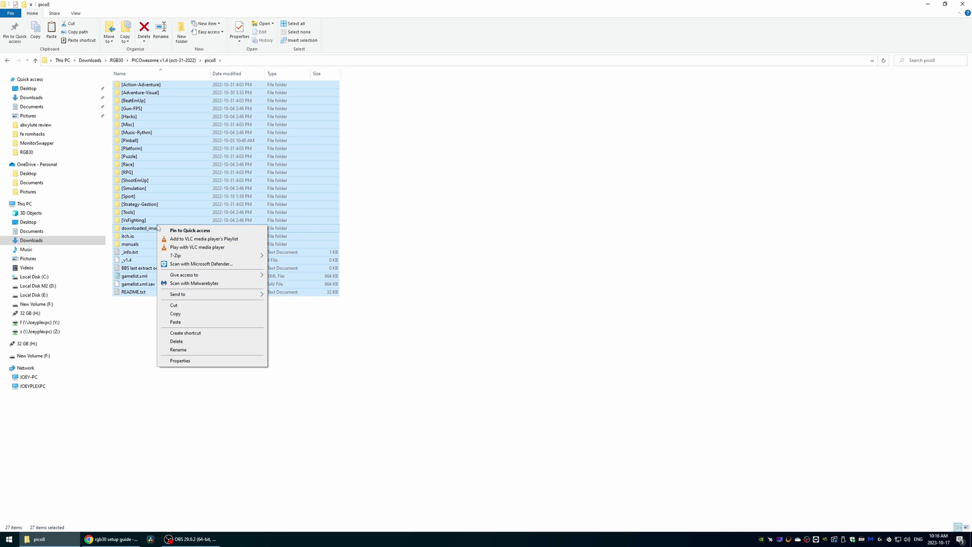
pyautogui.click(183, 316)
# Paste the PICOwesome collection into H:\pico-8\carts on the card
pyautogui.hotkey('alt', 'Left')
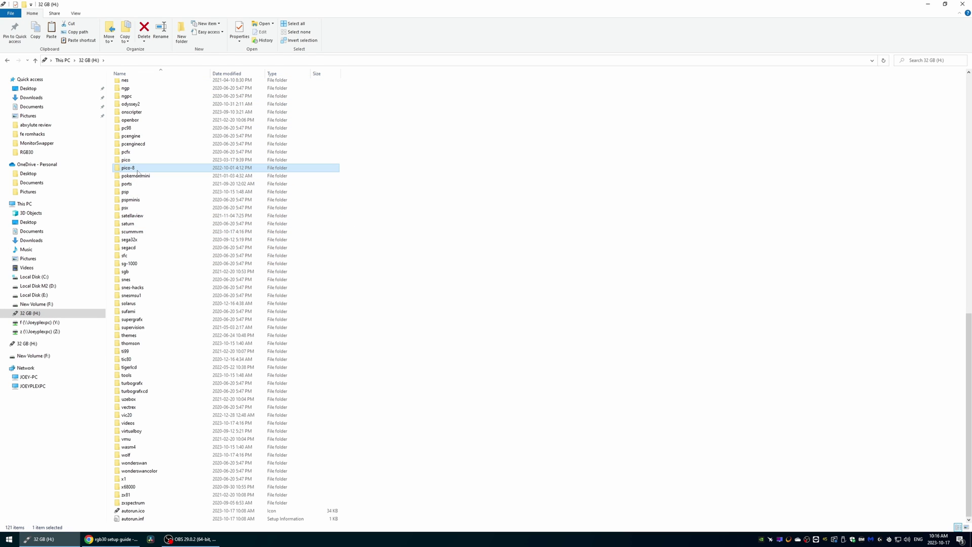
pyautogui.doubleClick(137, 169)
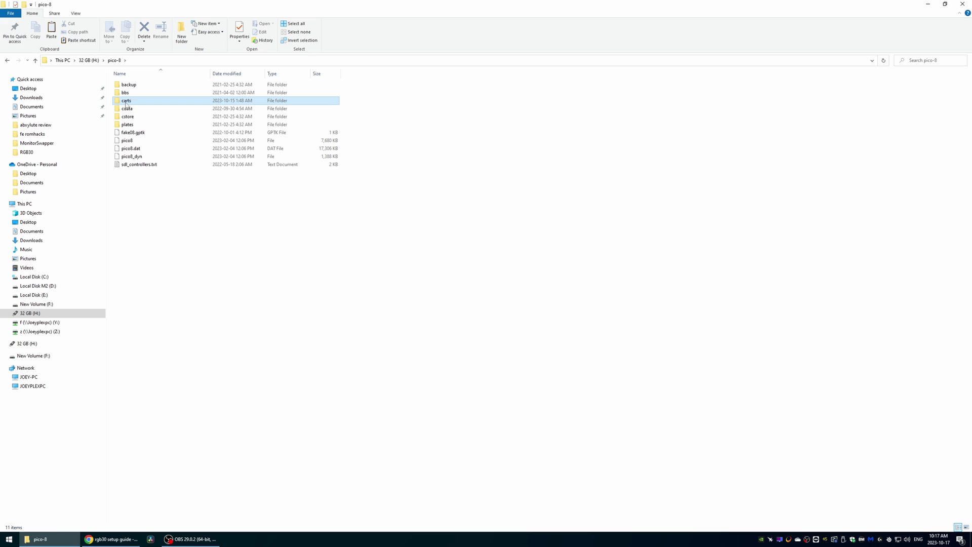
pyautogui.click(130, 102)
pyautogui.doubleClick(132, 104)
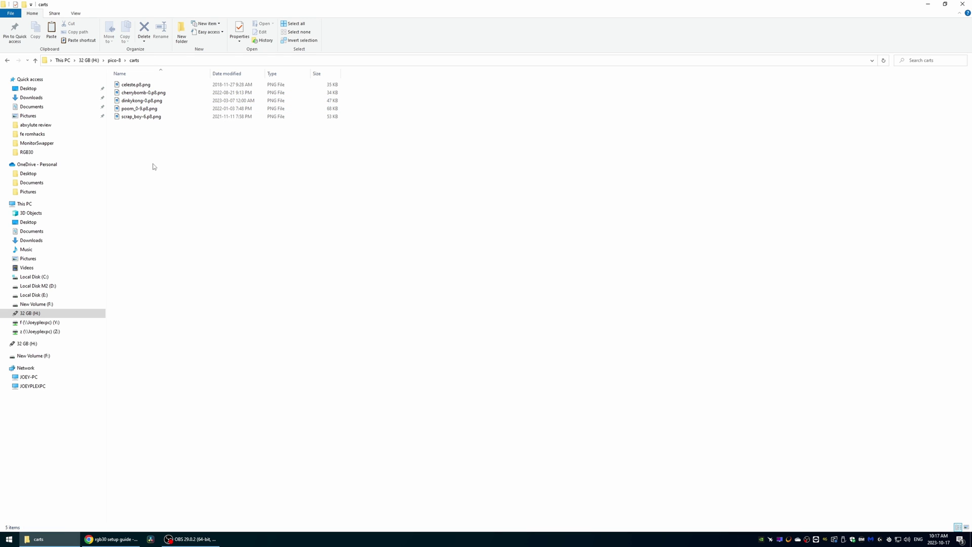
pyautogui.hotkey('ctrl', 'v')
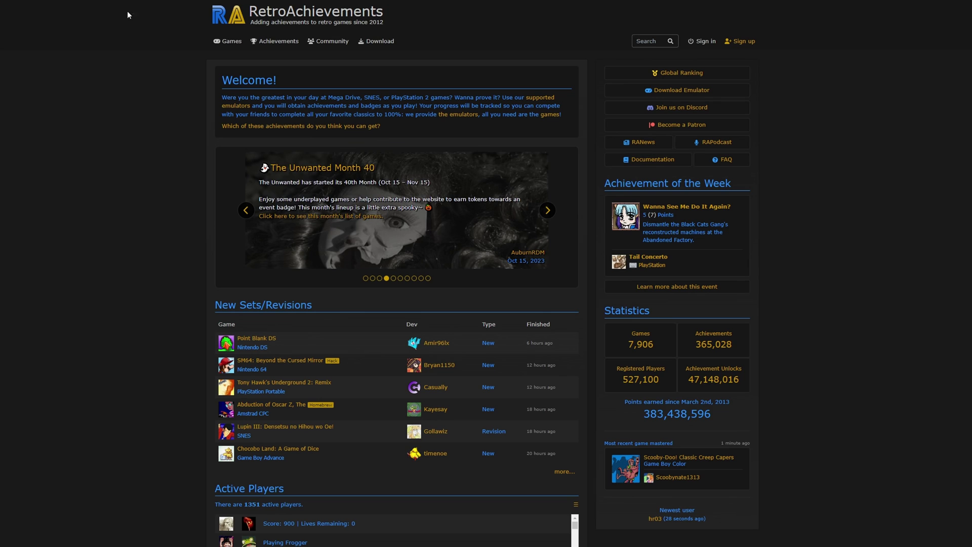
pyautogui.moveTo(383, 11); pyautogui.dragTo(277, 14)
pyautogui.click(127, 79)
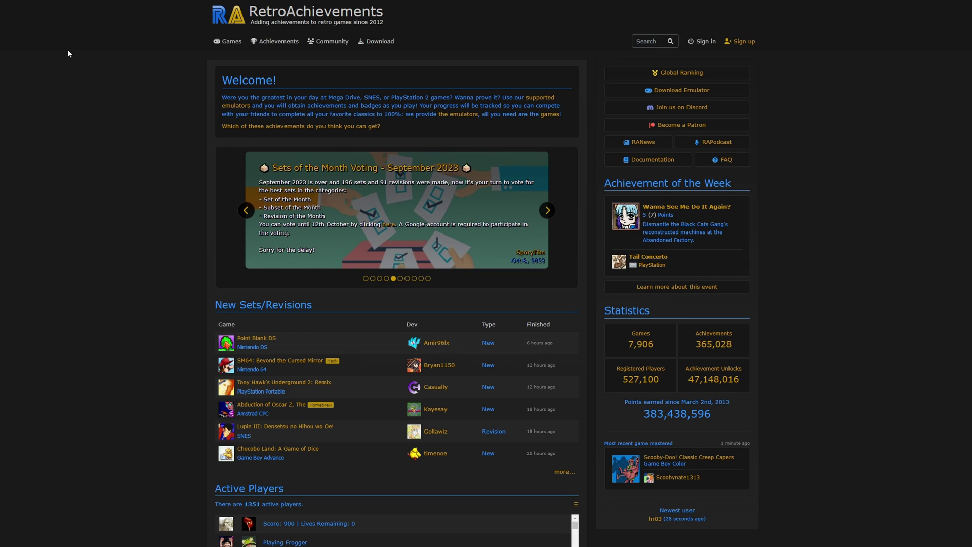
pyautogui.scroll(-4, 335, 142)
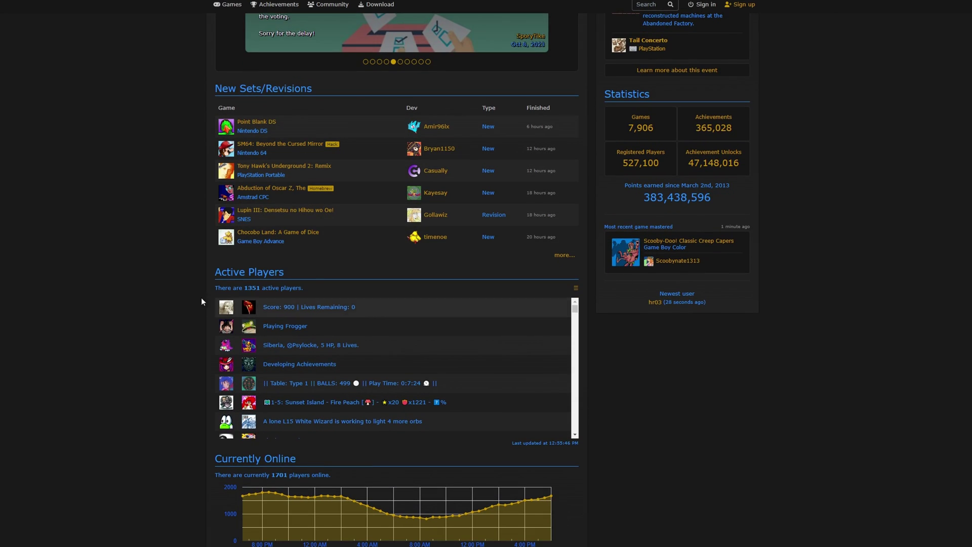
pyautogui.scroll(-2, 182, 300)
pyautogui.scroll(-5, 169, 302)
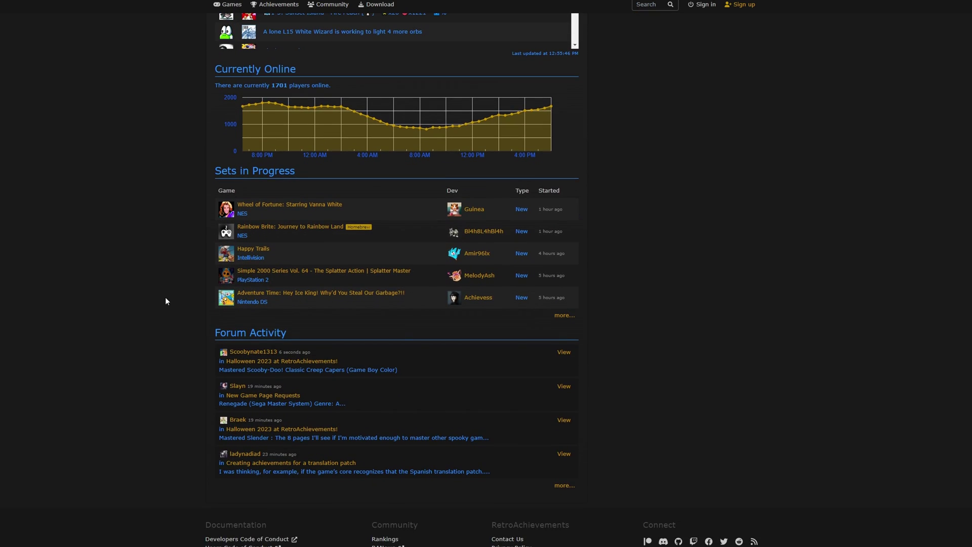
pyautogui.scroll(4, 166, 299)
pyautogui.scroll(5, 165, 299)
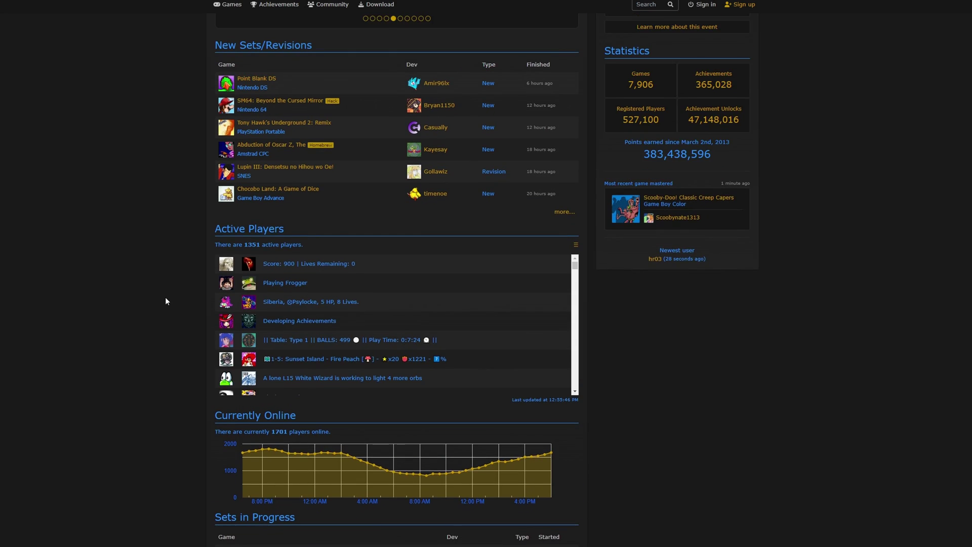
pyautogui.scroll(2, 165, 297)
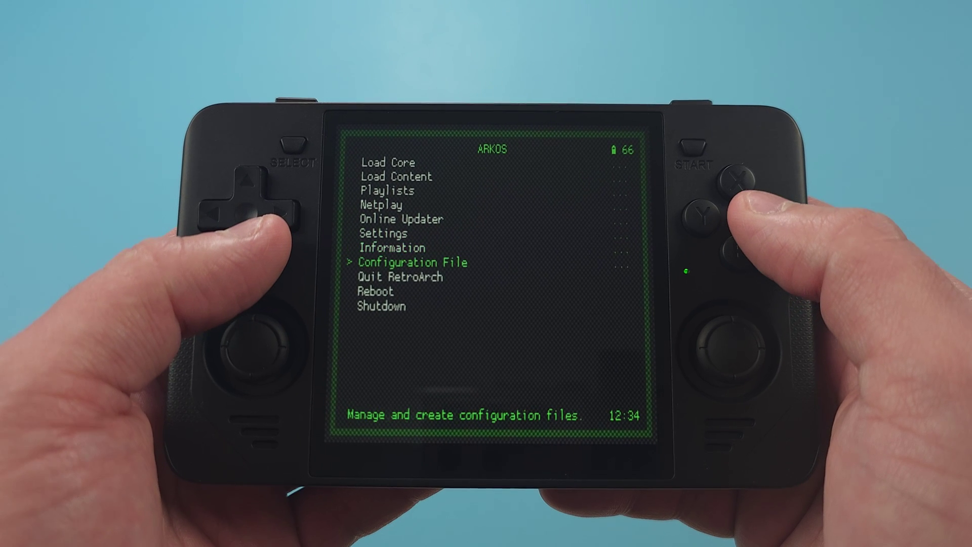
# Save the RetroArch configuration, then pick the 'retroarch' build instead of 'retroarch32'
pyautogui.press('Return')
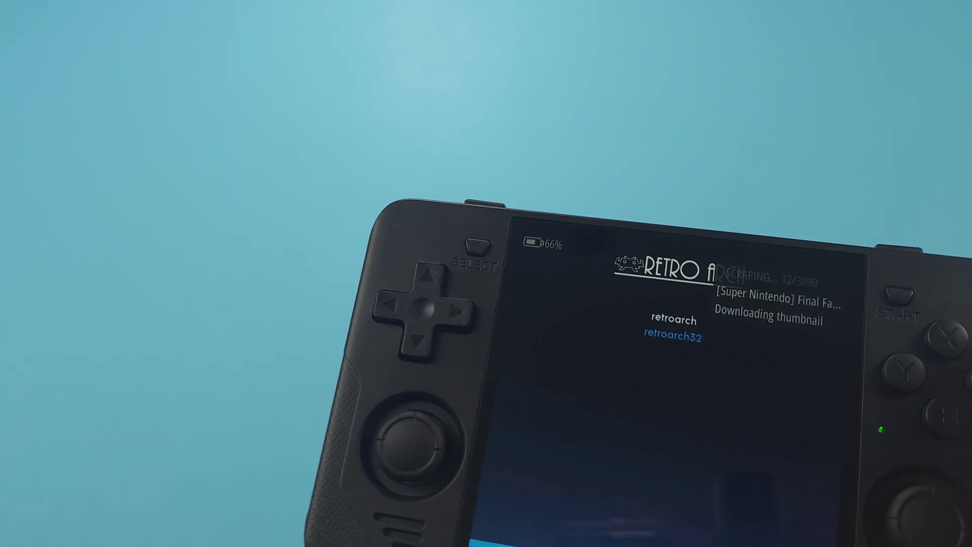
pyautogui.press('Up')
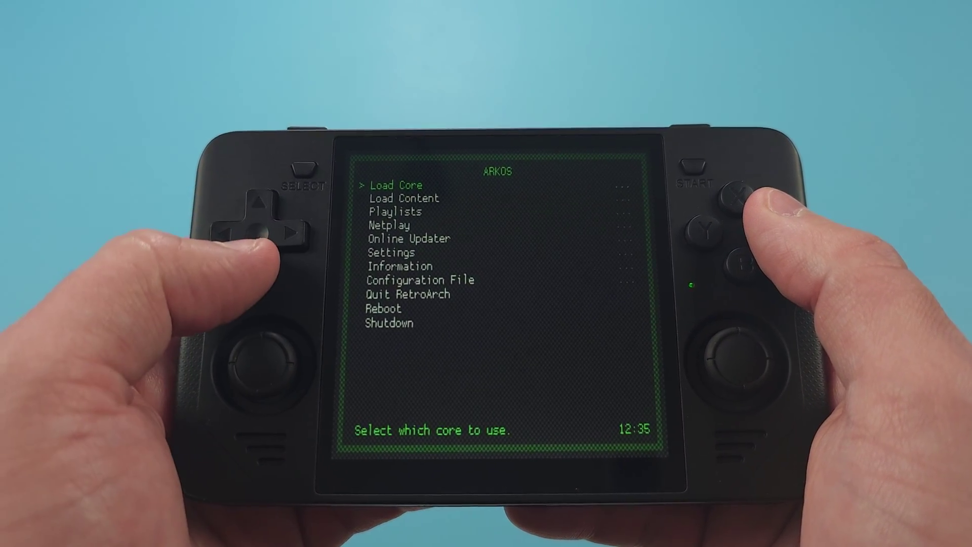
# Under Settings > Input > Hotkeys, bind Fast-Forward (Toggle) to Button 7
pyautogui.press('Down')
pyautogui.press('Down')
pyautogui.press('Down')
pyautogui.press('Down')
pyautogui.press('Down')
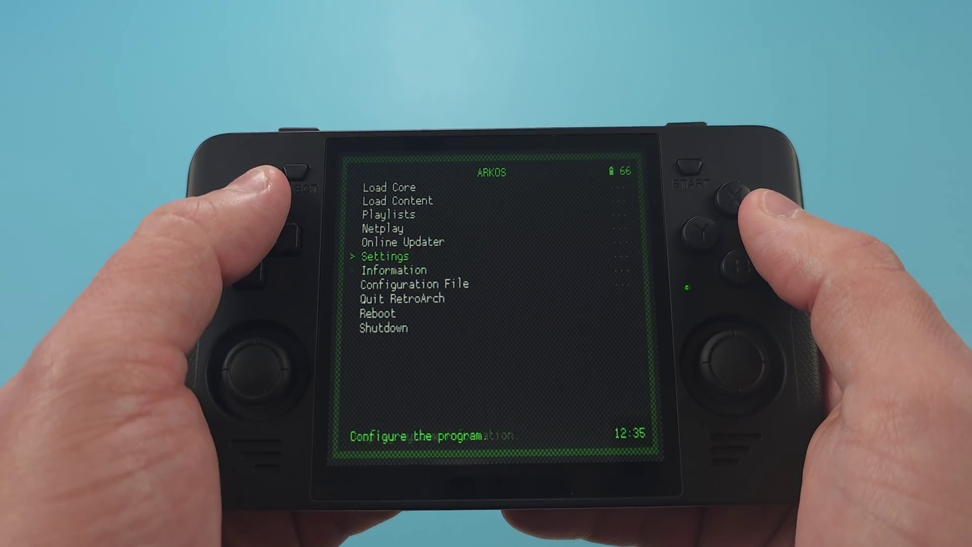
pyautogui.press('Return')
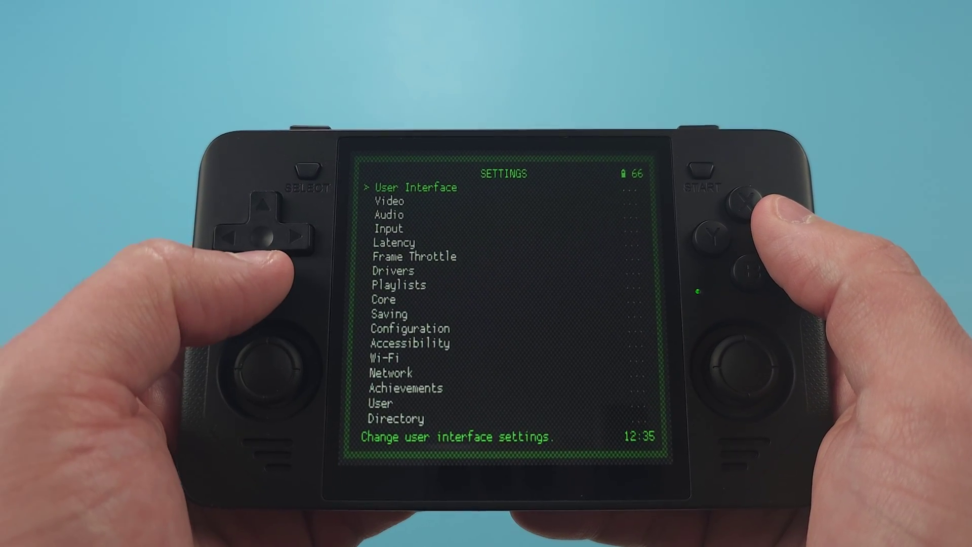
pyautogui.press('Down')
pyautogui.press('Down')
pyautogui.press('Down')
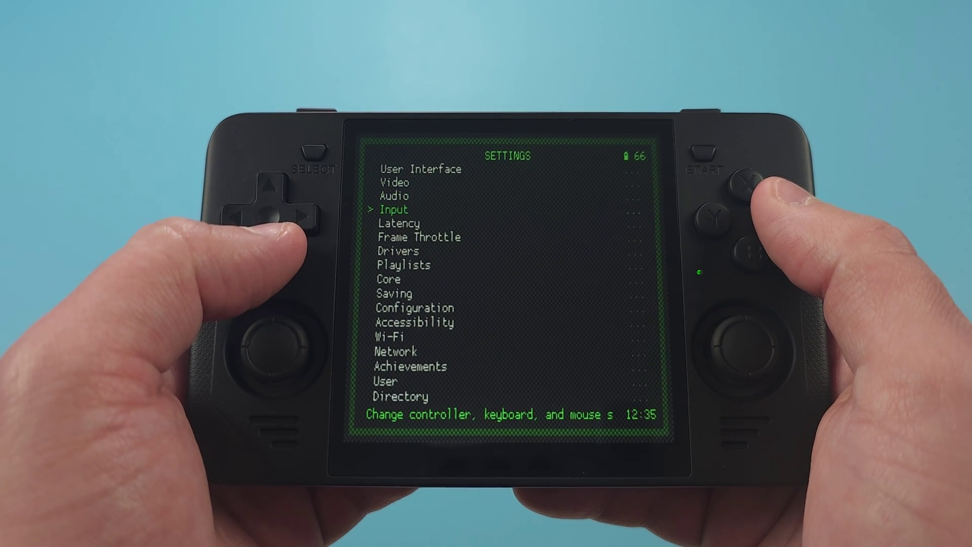
pyautogui.press('Return')
pyautogui.press('Down')
pyautogui.press('Down')
pyautogui.press('Return')
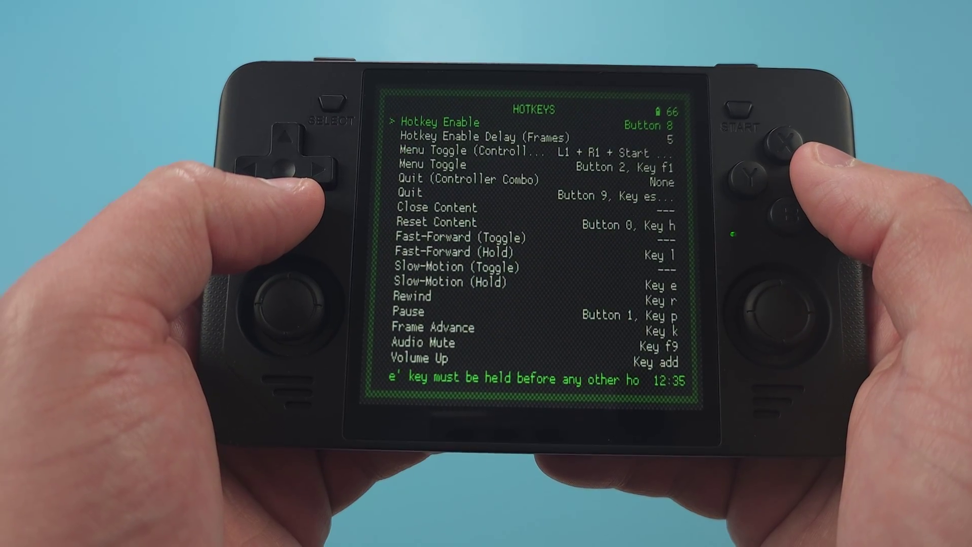
pyautogui.press('Down')
pyautogui.press('Down')
pyautogui.press('Down')
pyautogui.press('Down')
pyautogui.press('Down')
pyautogui.press('Down')
pyautogui.press('Down')
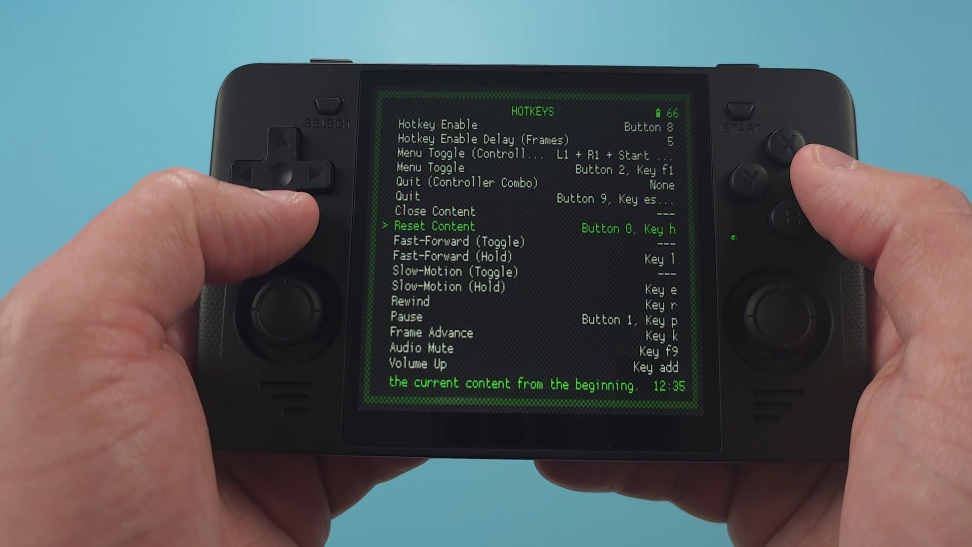
pyautogui.press('Down')
pyautogui.press('Return')
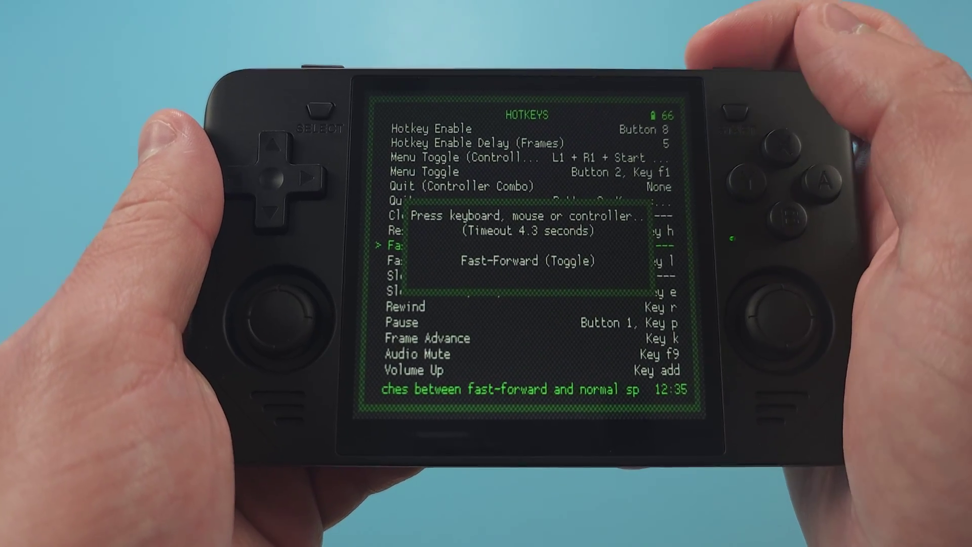
pyautogui.press('w')
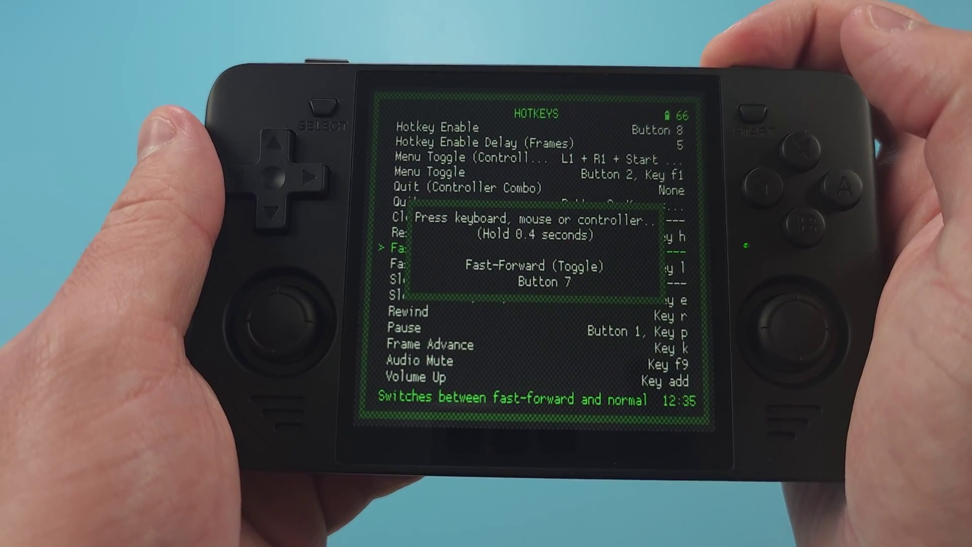
pyautogui.press('Down')
pyautogui.press('Down')
pyautogui.press('Down')
pyautogui.press('Down')
pyautogui.press('Down')
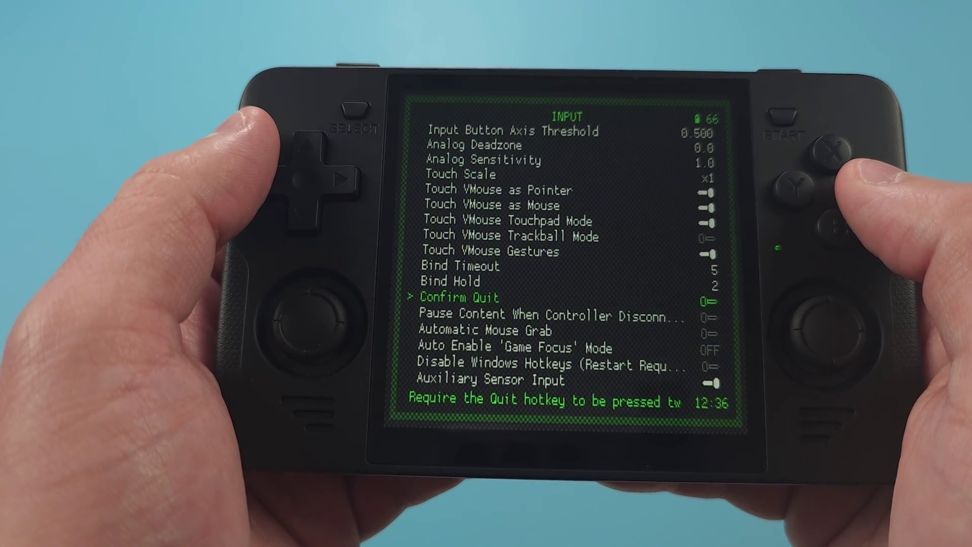
# In Saving settings, switch Auto Save State and Auto Load State on, then return to the main menu
pyautogui.press('Escape')
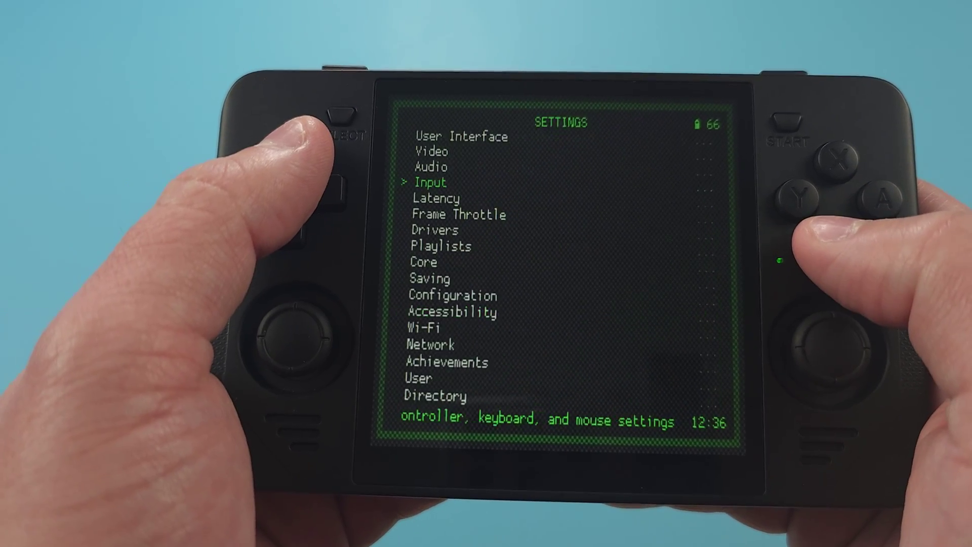
pyautogui.press('Down')
pyautogui.press('Down')
pyautogui.press('Down')
pyautogui.press('Down')
pyautogui.press('Down')
pyautogui.press('Down')
pyautogui.press('Return')
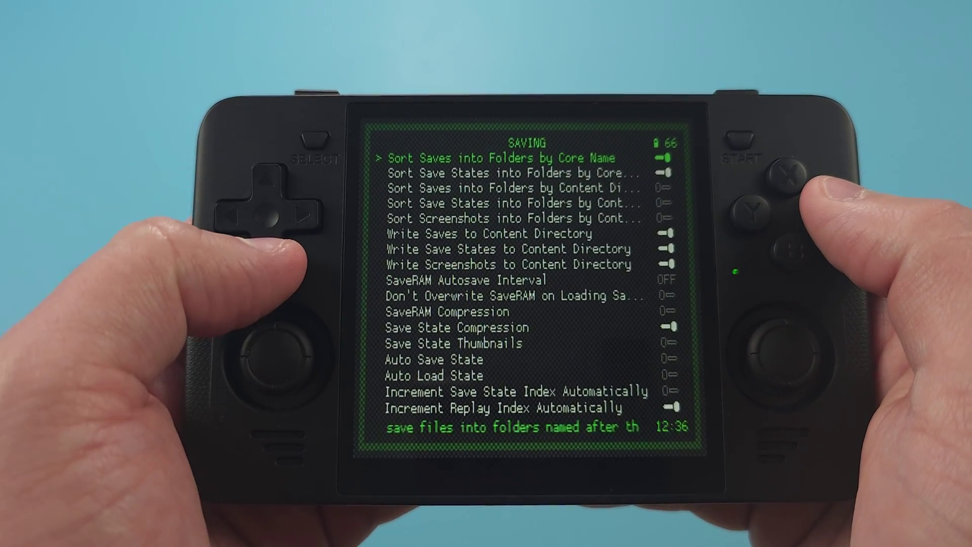
pyautogui.press('Down')
pyautogui.press('Down')
pyautogui.press('Down')
pyautogui.press('Down')
pyautogui.press('Down')
pyautogui.press('Down')
pyautogui.press('Down')
pyautogui.press('Down')
pyautogui.press('Down')
pyautogui.press('Down')
pyautogui.press('Down')
pyautogui.press('Down')
pyautogui.press('Down')
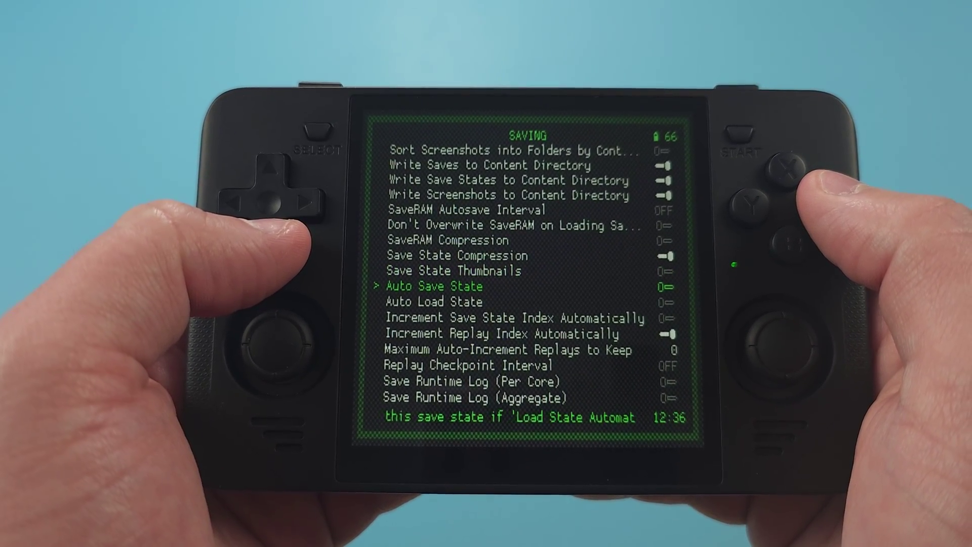
pyautogui.press('Return')
pyautogui.press('Down')
pyautogui.press('Return')
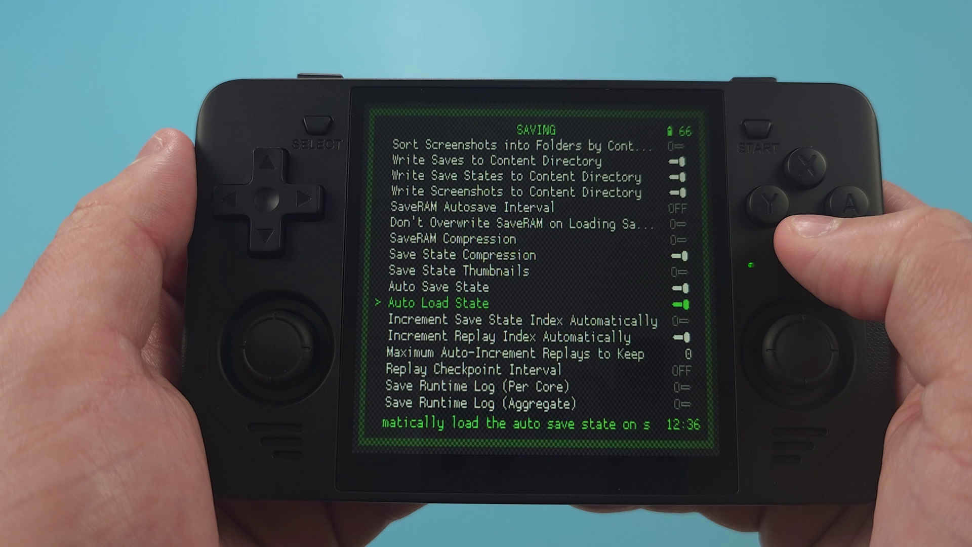
pyautogui.press('BackSpace')
pyautogui.press('BackSpace')
# Save the current RetroArch configuration via Configuration File > Save Current Configuration
pyautogui.press('Up')
pyautogui.press('Up')
pyautogui.press('Up')
pyautogui.press('Up')
pyautogui.press('Up')
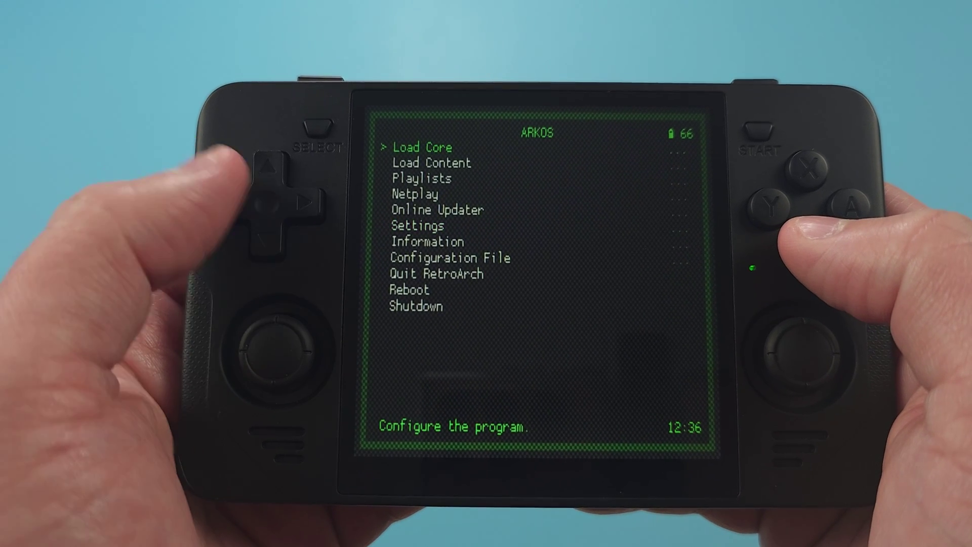
pyautogui.press('Down')
pyautogui.press('Down')
pyautogui.press('Down')
pyautogui.press('Down')
pyautogui.press('Down')
pyautogui.press('Down')
pyautogui.press('Down')
pyautogui.press('Return')
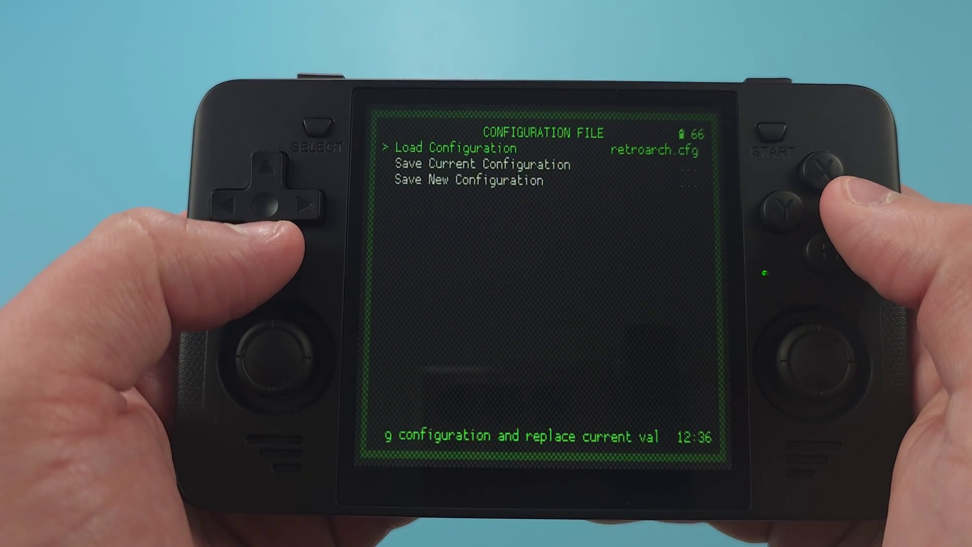
pyautogui.press('Down')
pyautogui.press('Return')
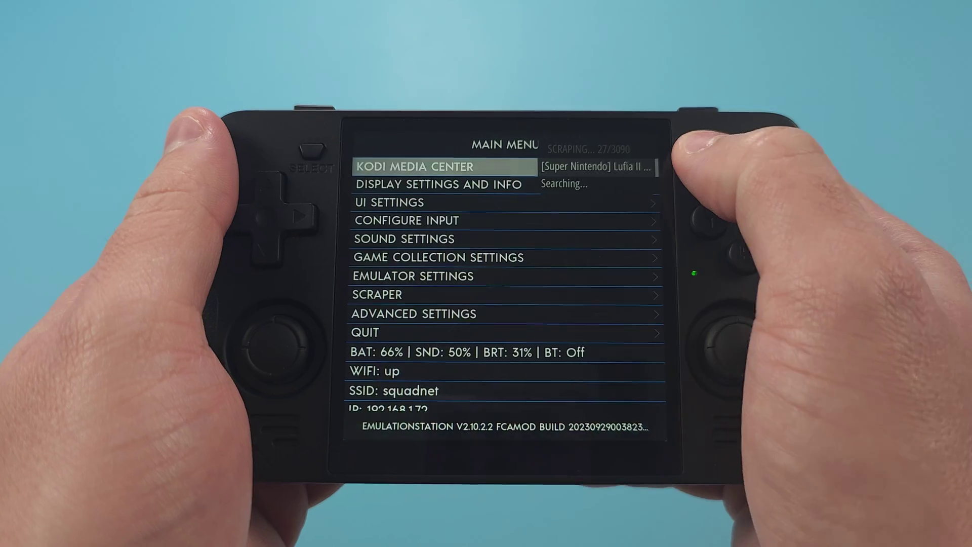
# Back in EmulationStation, browse the main menu entries and the game systems list
pyautogui.press('Down')
pyautogui.press('Down')
pyautogui.press('Down')
pyautogui.press('Down')
pyautogui.press('Down')
pyautogui.press('Down')
pyautogui.press('Down')
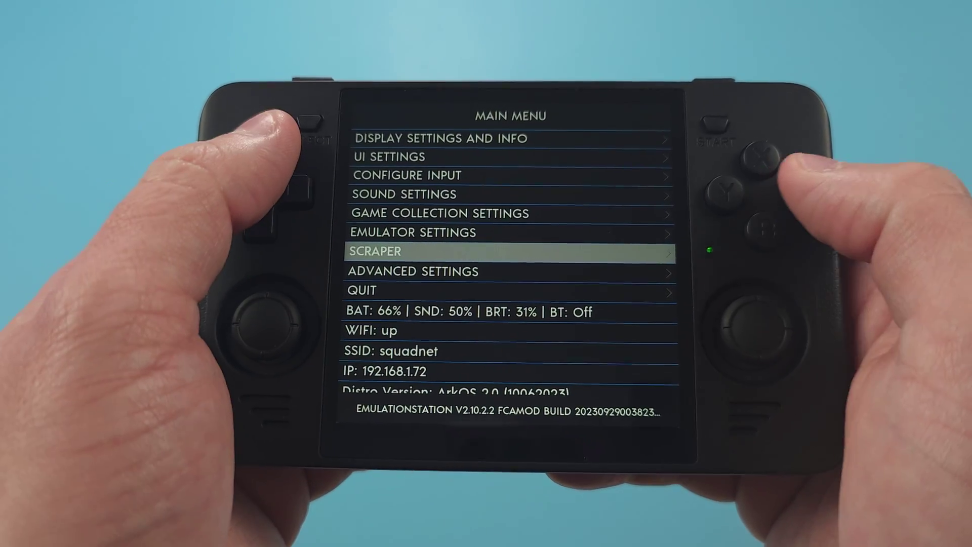
pyautogui.press('Up')
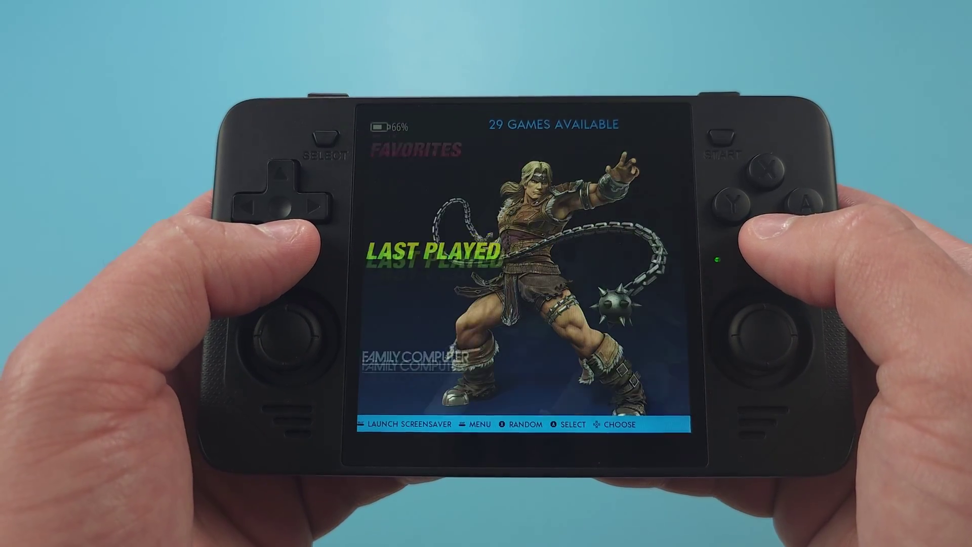
pyautogui.press('Down')
pyautogui.press('Down')
pyautogui.press('Down')
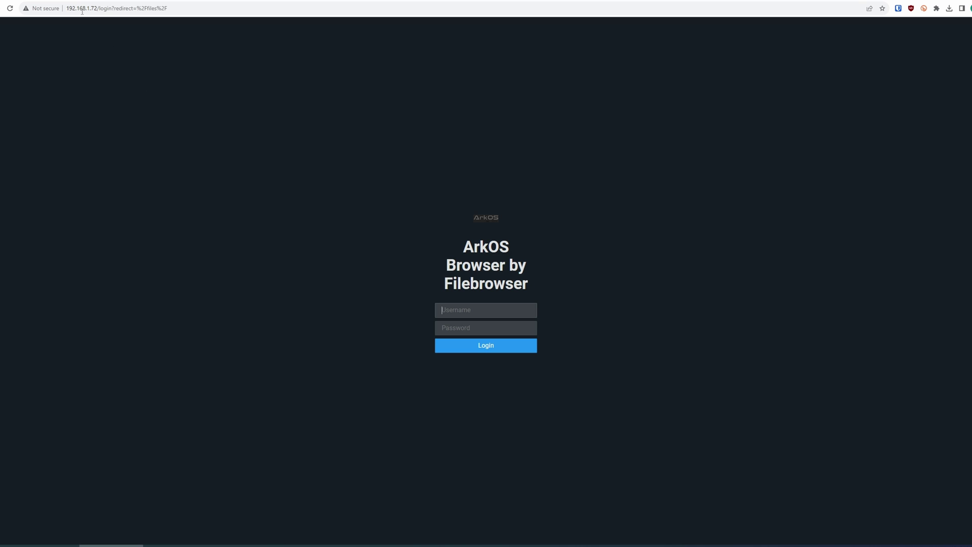
# Go to the handheld's Filebrowser address and log in with the username and password
pyautogui.click(60, 8)
pyautogui.click(89, 9)
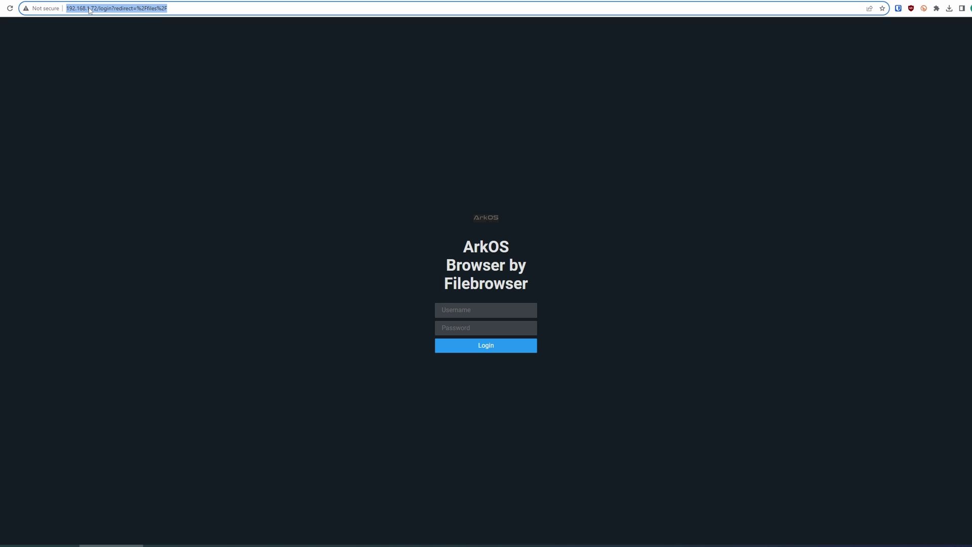
pyautogui.click(461, 305)
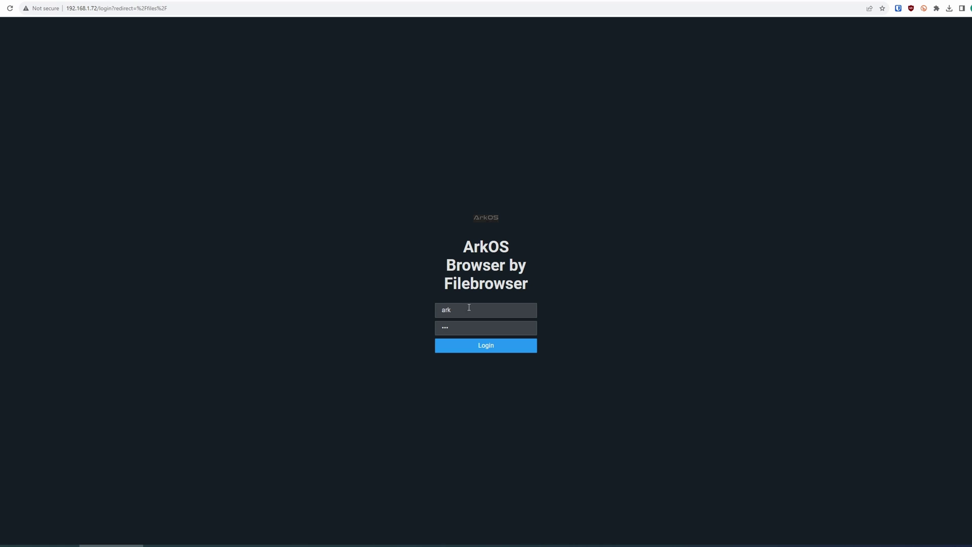
pyautogui.click(488, 350)
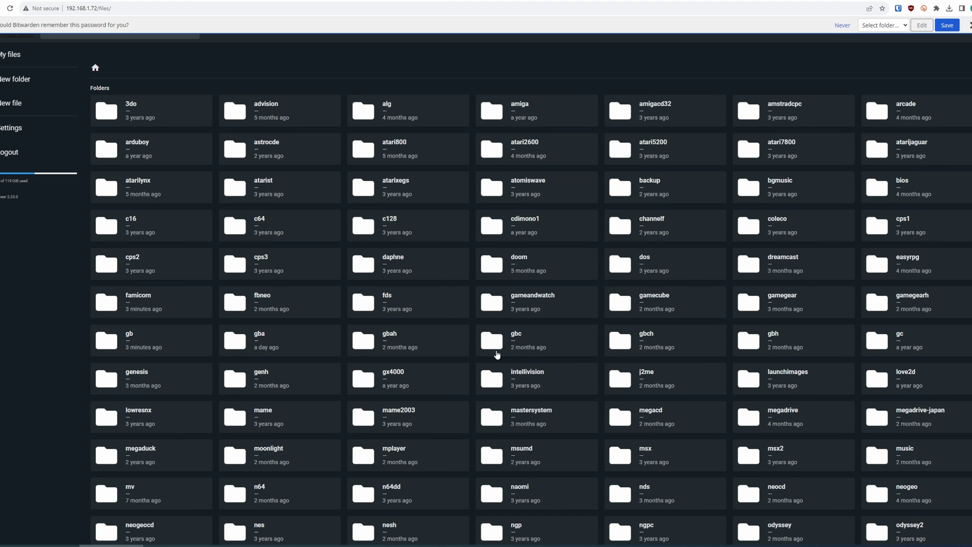
# Open the gb folder of Game Boy ROMs in Filebrowser
pyautogui.scroll(-8, 251, 133)
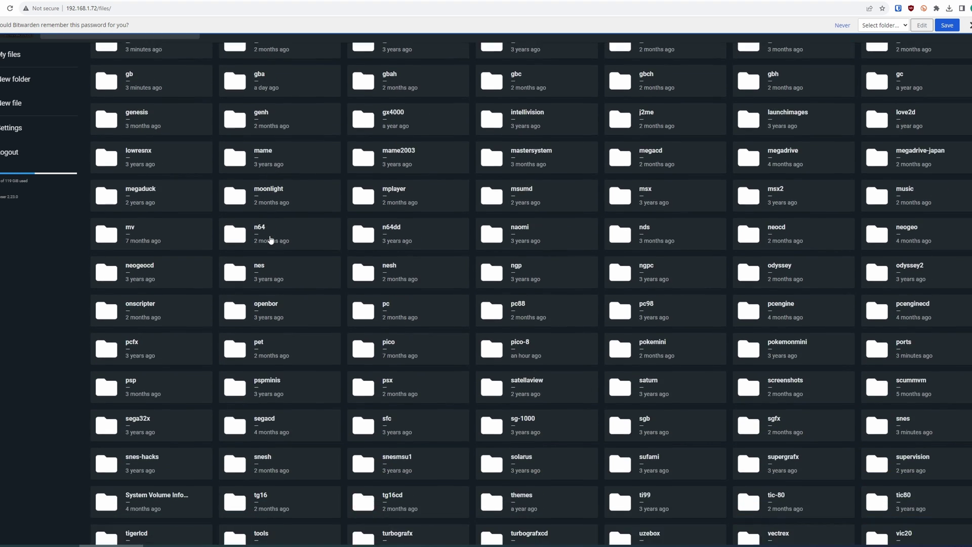
pyautogui.scroll(6, 271, 240)
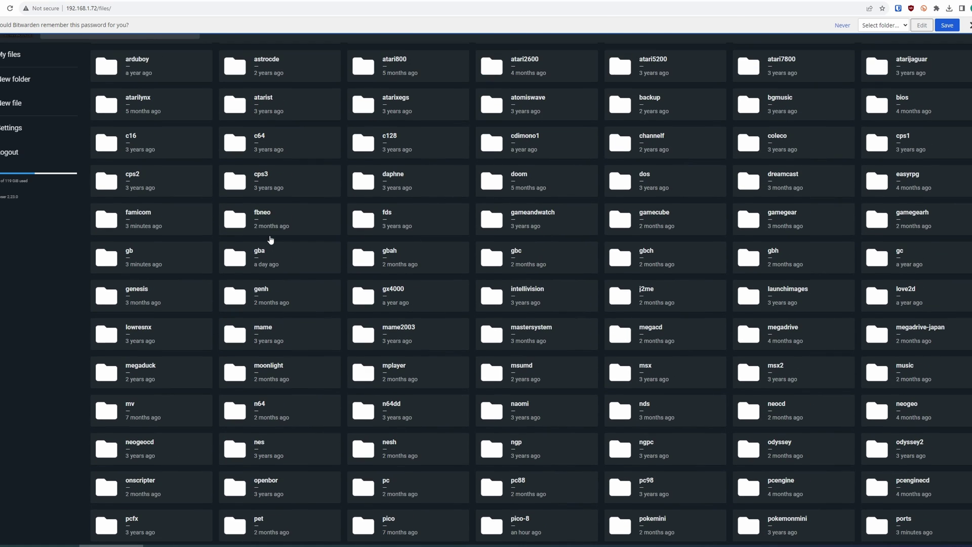
pyautogui.doubleClick(161, 264)
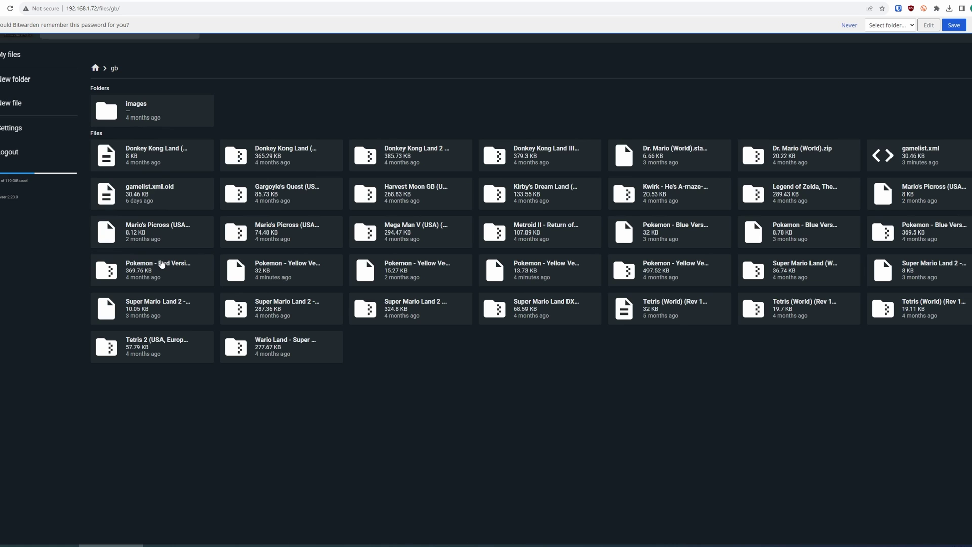